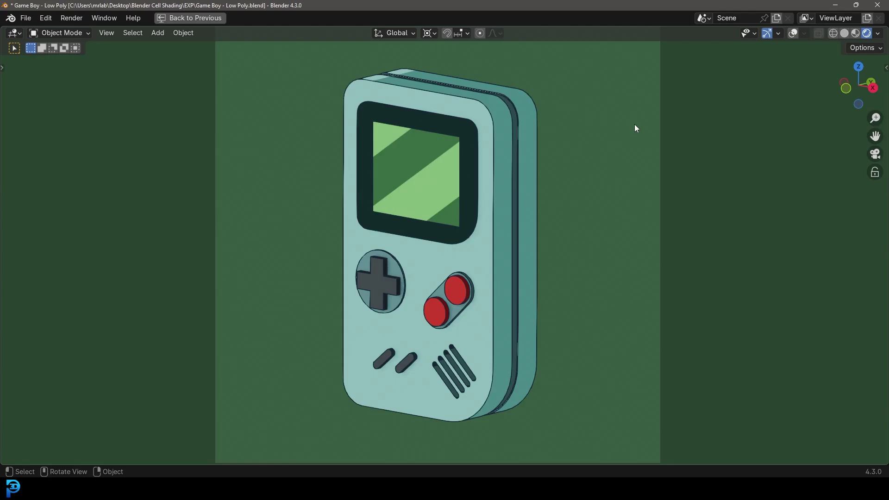
Step: Look over the cel-shaded Game Boy and restore the full Shading workspace layout
shift+middle_drag(420, 166, 471, 138)
scroll(471, 138, up, 1)
scroll(434, 150, down, 1)
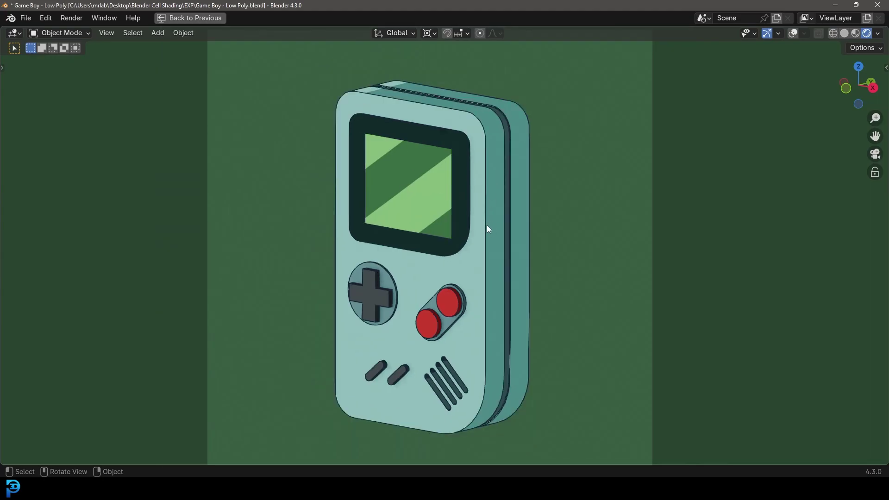
mouse_move(500, 199)
middle_down()
mouse_move(421, 218)
mouse_move(464, 205)
middle_up()
key(Escape)
key(ctrl+space)
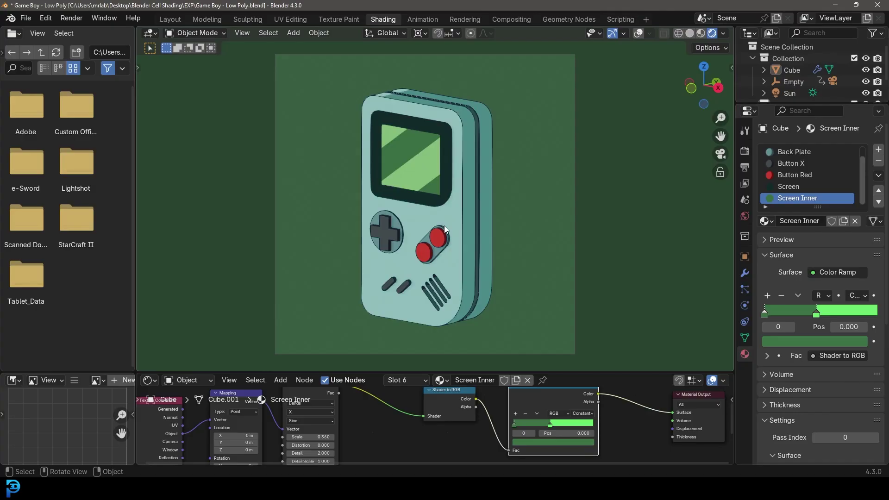
Step: Compare the Game Boy in Solid shading with its cel-shaded look in Rendered shading
scroll(442, 178, up, 2)
key(z)
click(525, 177)
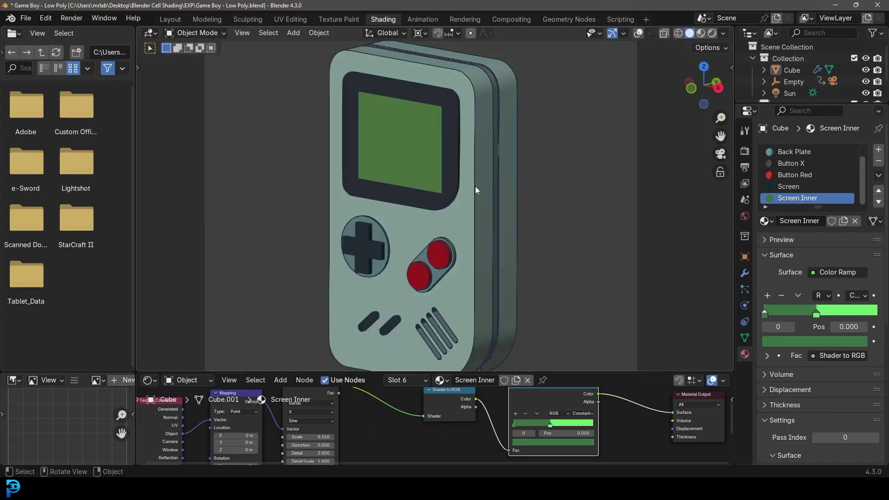
scroll(472, 190, down, 2)
key(z)
click(466, 125)
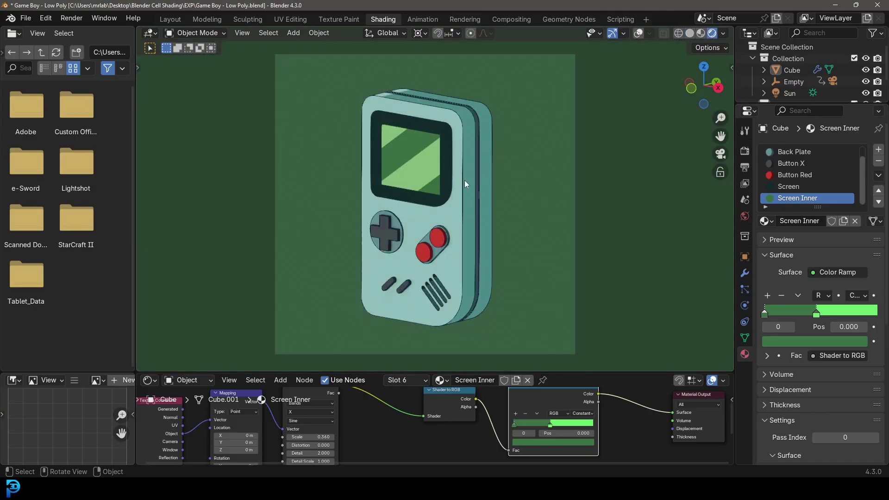
Step: Play the turntable animation and examine the outlines and shading up close on the Game Boy's front
scroll(461, 139, up, 2)
key(space)
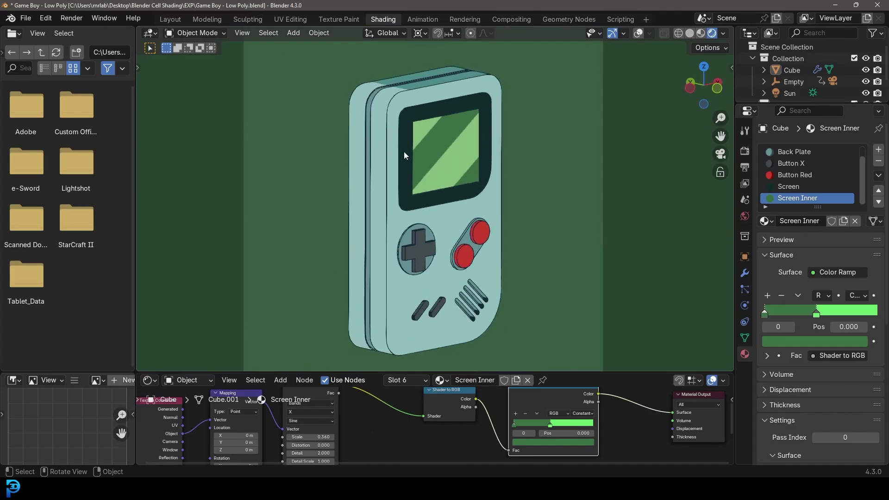
scroll(404, 151, up, 3)
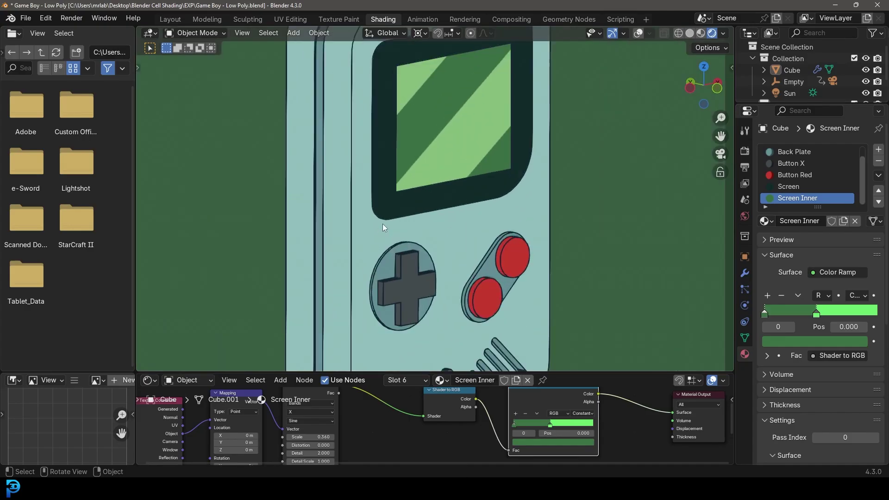
scroll(444, 226, down, 4)
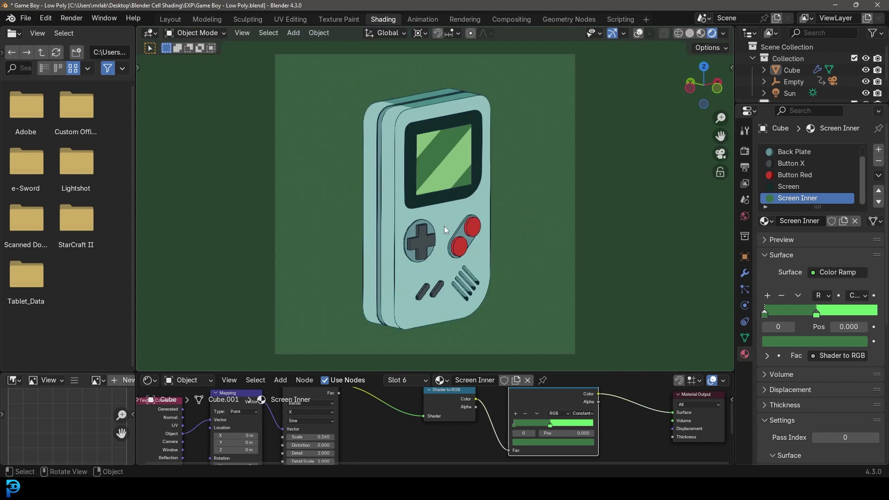
scroll(453, 232, up, 2)
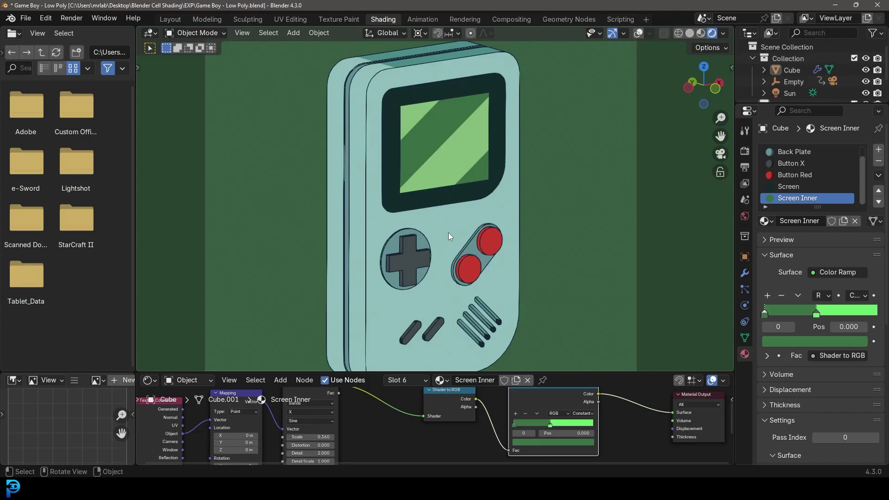
scroll(390, 221, down, 4)
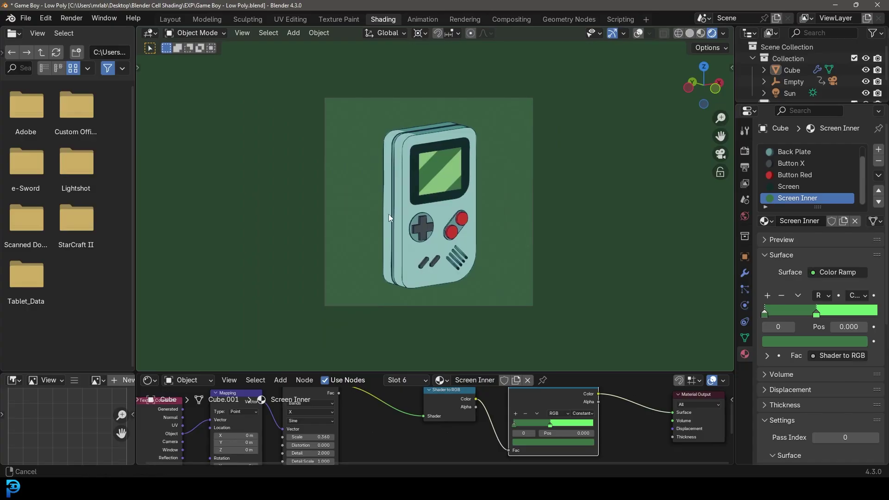
Step: Show the viewport overlays and try rotating the Sun light freely to shift the shadows on the Game Boy
click(637, 34)
scroll(437, 296, down, 2)
click(444, 284)
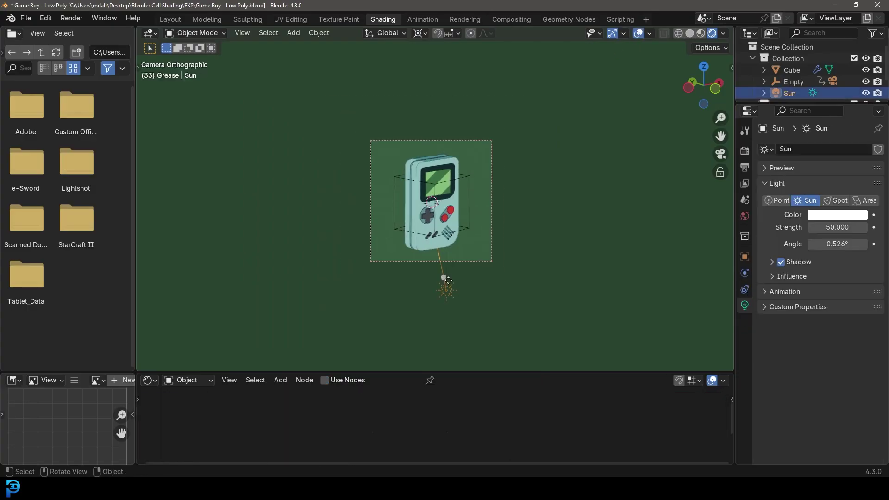
scroll(482, 216, up, 2)
key(r)
key(r)
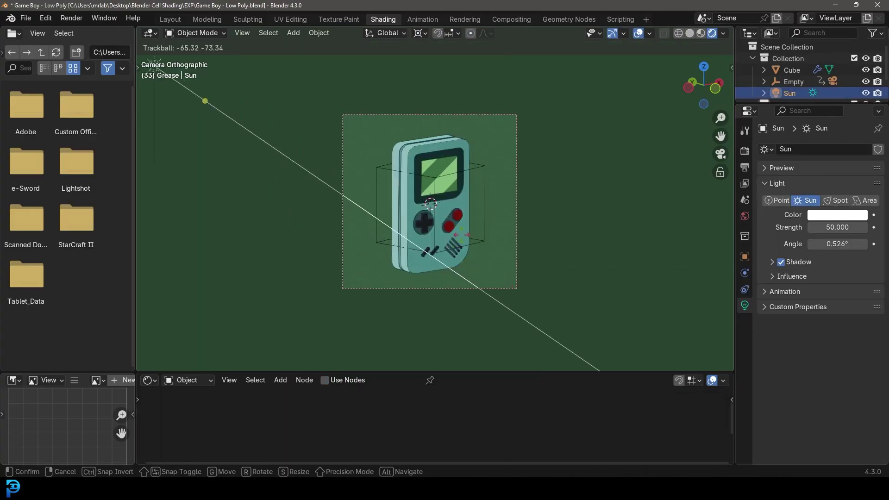
click(538, 258)
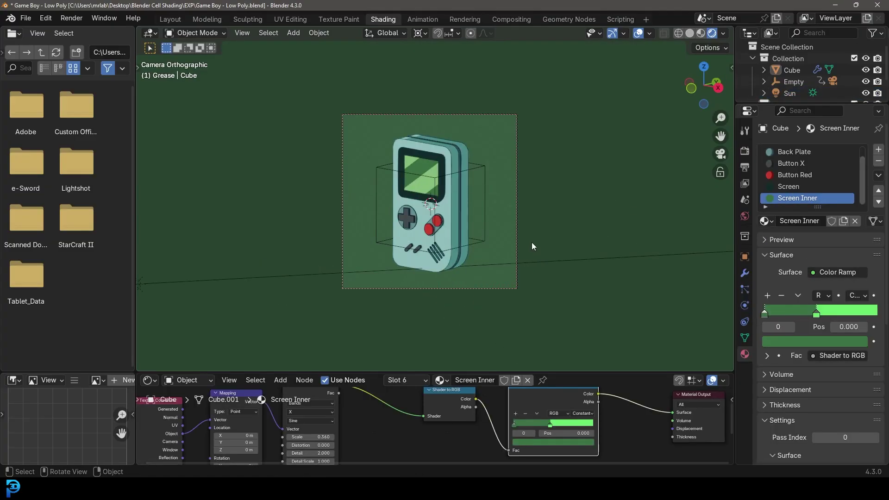
Step: Hide the viewport overlays and save the file before playing the animation
scroll(532, 242, up, 2)
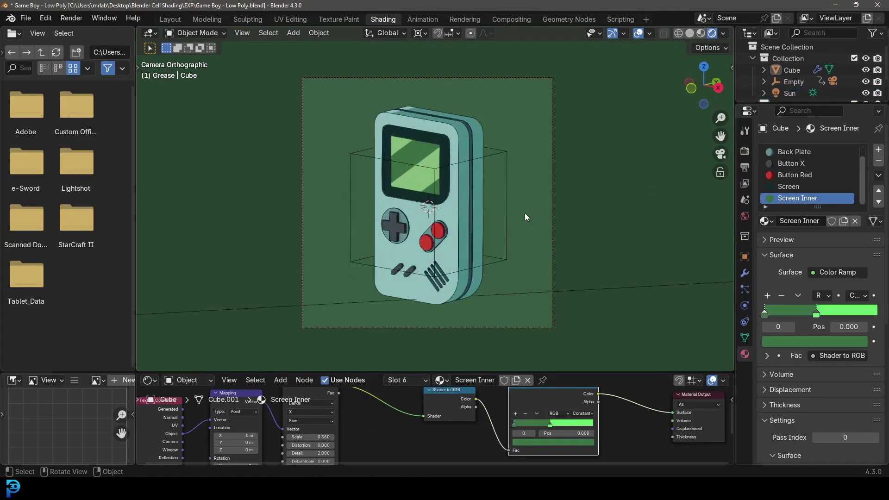
click(638, 33)
scroll(583, 199, up, 1)
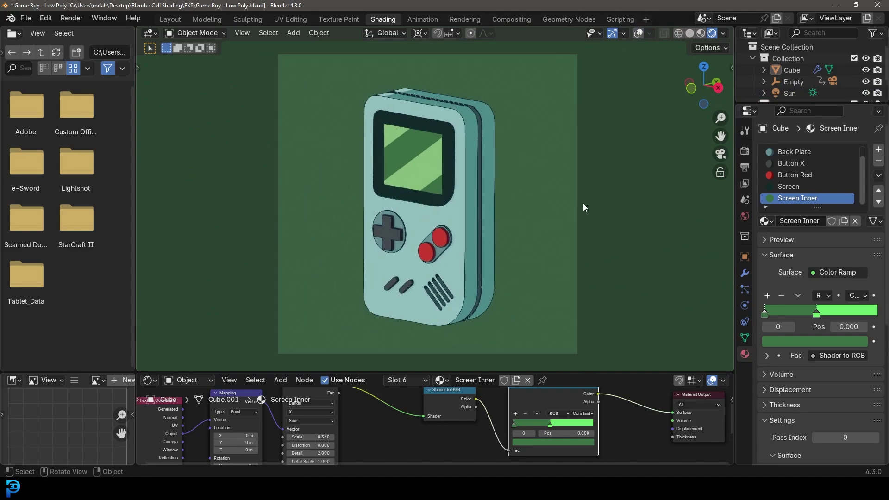
key(ctrl+s)
key(space)
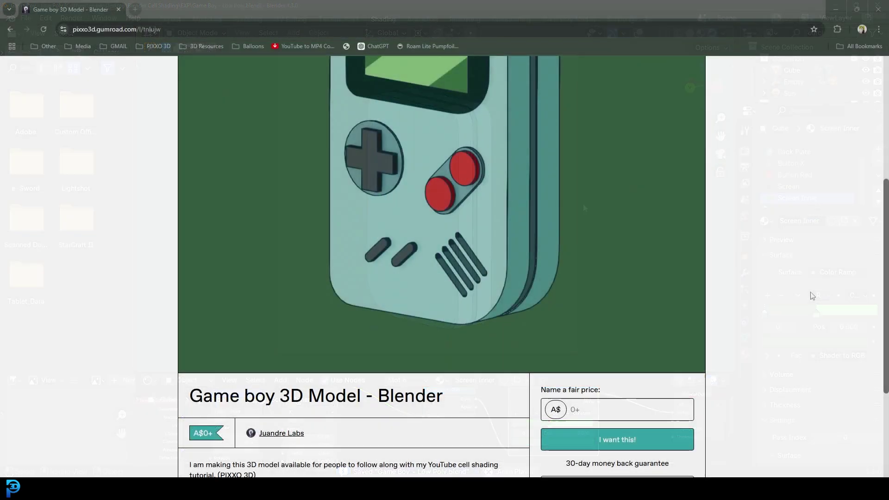
Step: Review the Game boy 3D Model download page on Gumroad and try 0 as the price
scroll(347, 131, up, 3)
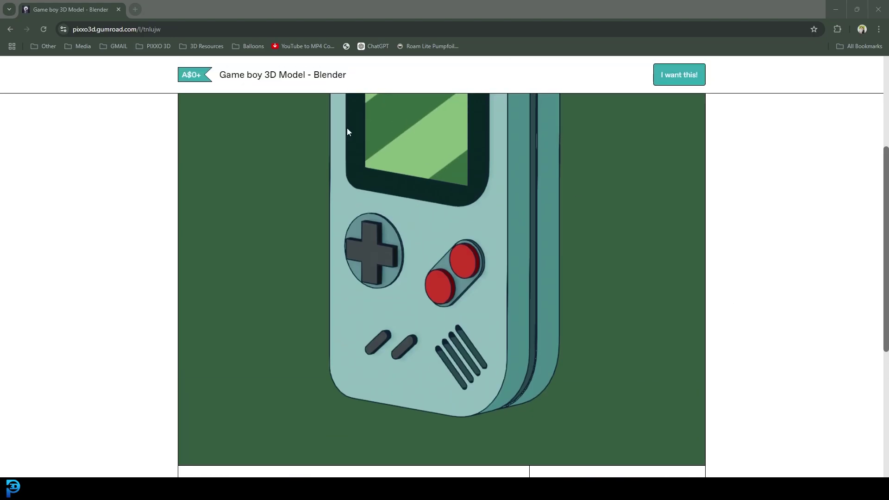
scroll(417, 224, down, 5)
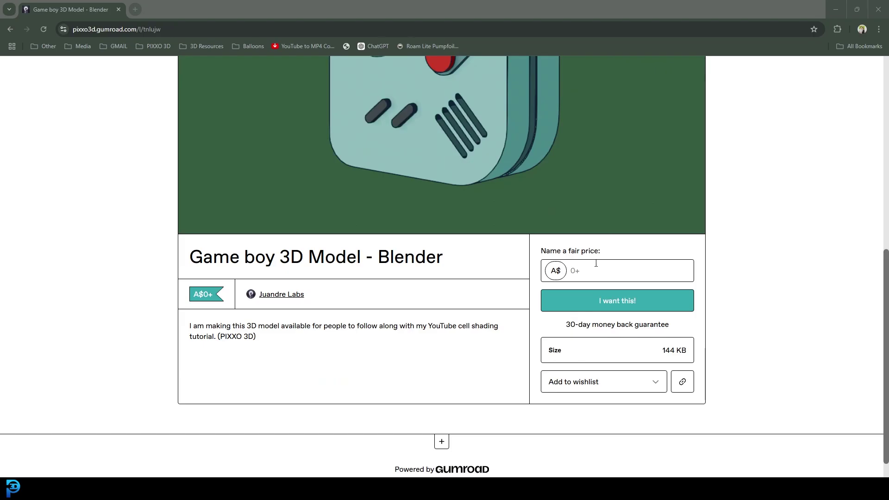
click(582, 268)
text(0)
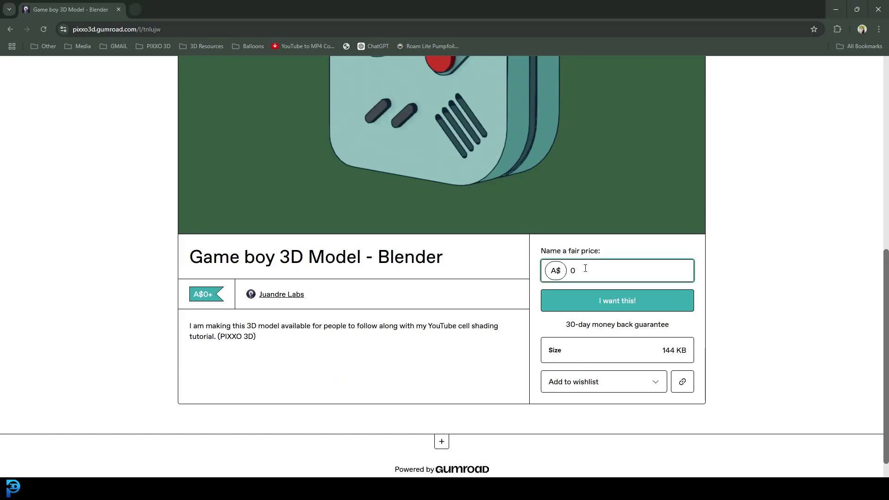
key(BackSpace)
scroll(363, 341, up, 5)
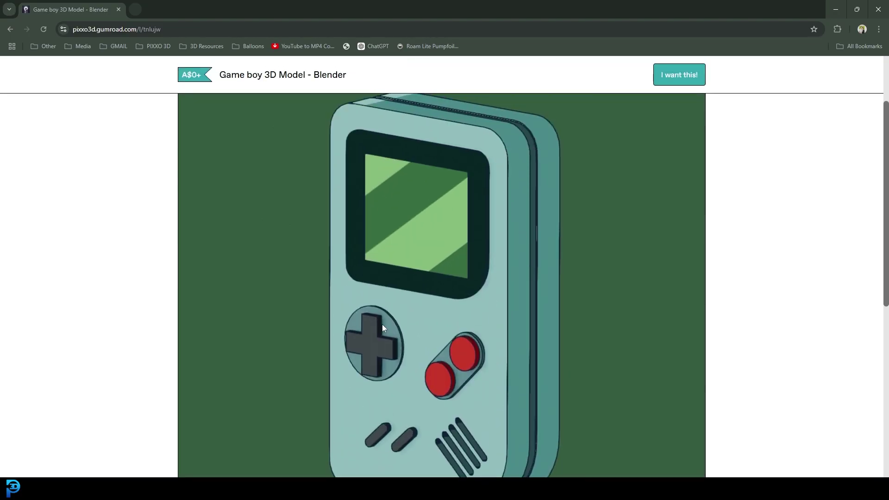
scroll(532, 148, down, 1)
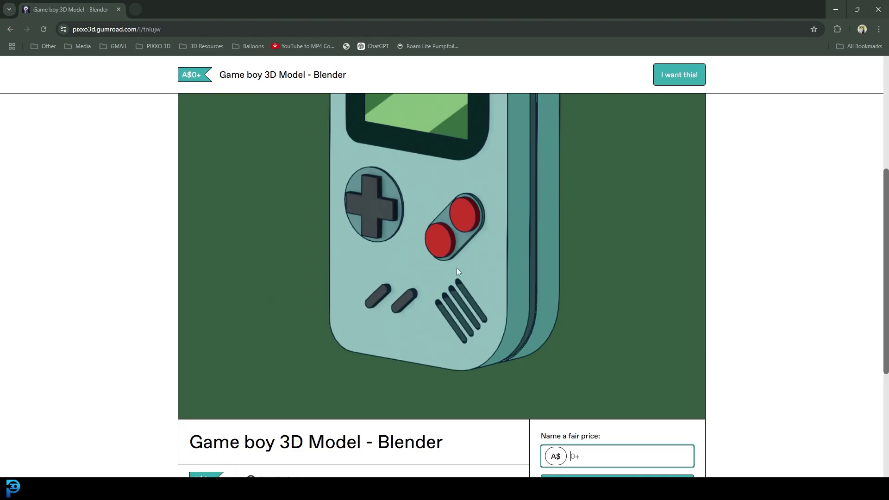
scroll(456, 267, down, 2)
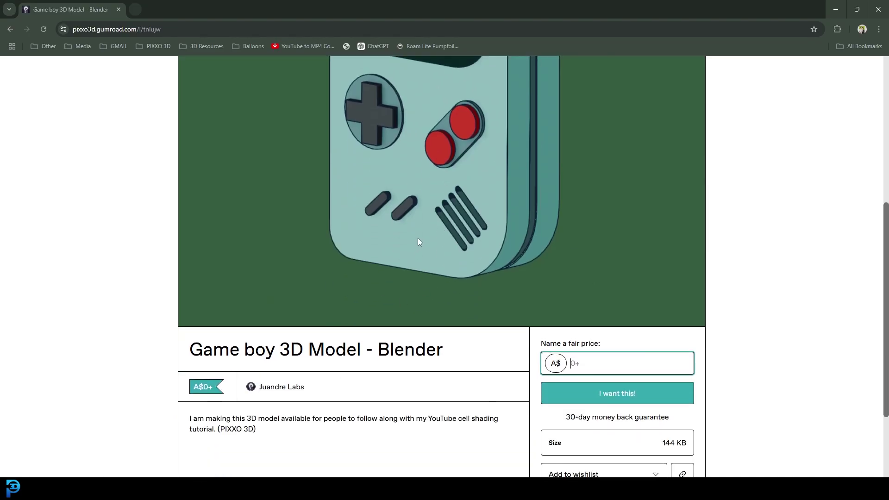
Step: Switch to the Blender window holding the Game Boy - Low Poly - Blank - Copy file
mouse_move(435, 489)
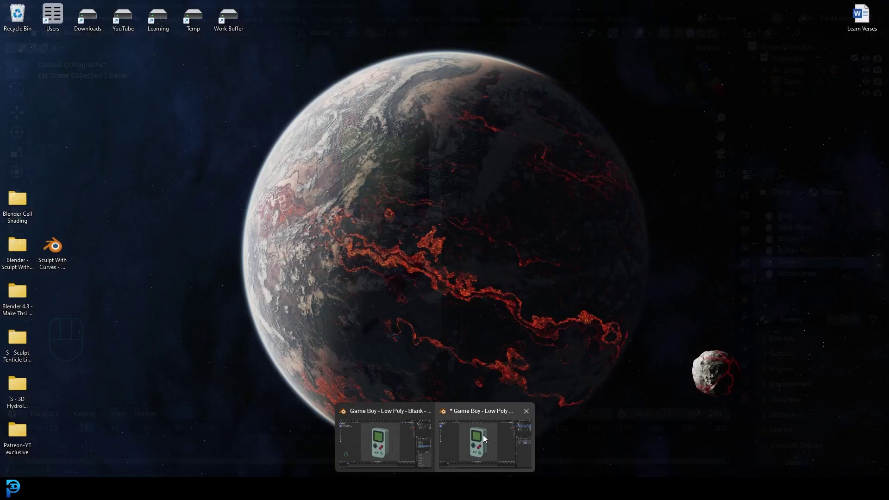
click(485, 439)
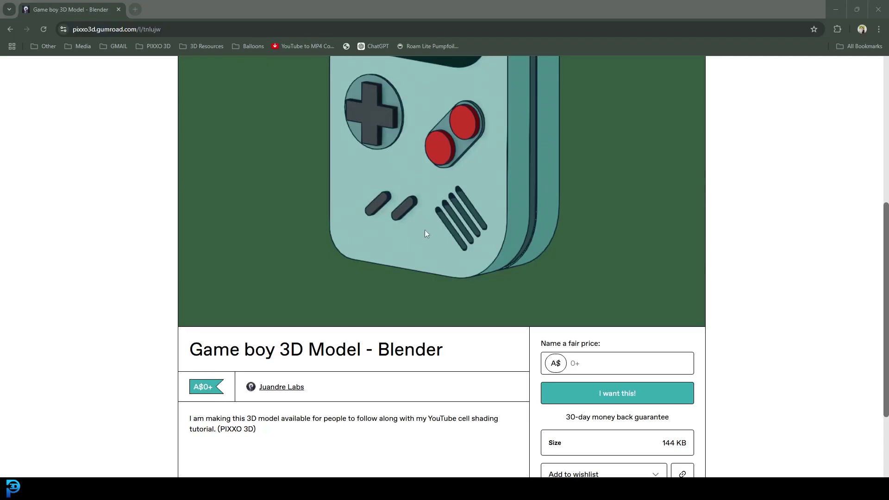
mouse_move(435, 489)
click(394, 445)
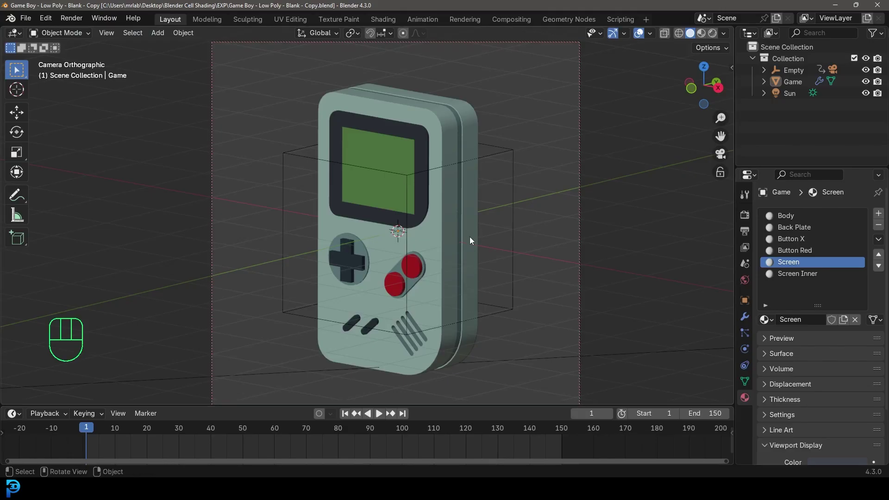
Step: Show the scene's render settings and inspect the Game Boy in Rendered shading
mouse_move(457, 261)
middle_down()
mouse_move(429, 242)
mouse_move(454, 245)
middle_up()
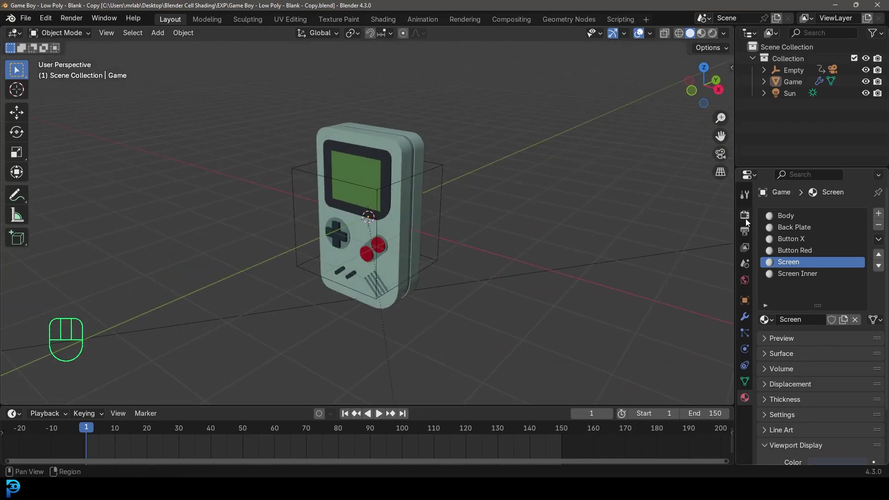
click(745, 214)
key(z)
click(539, 280)
scroll(539, 280, up, 4)
mouse_move(426, 264)
middle_down()
mouse_move(516, 256)
mouse_move(429, 283)
middle_up()
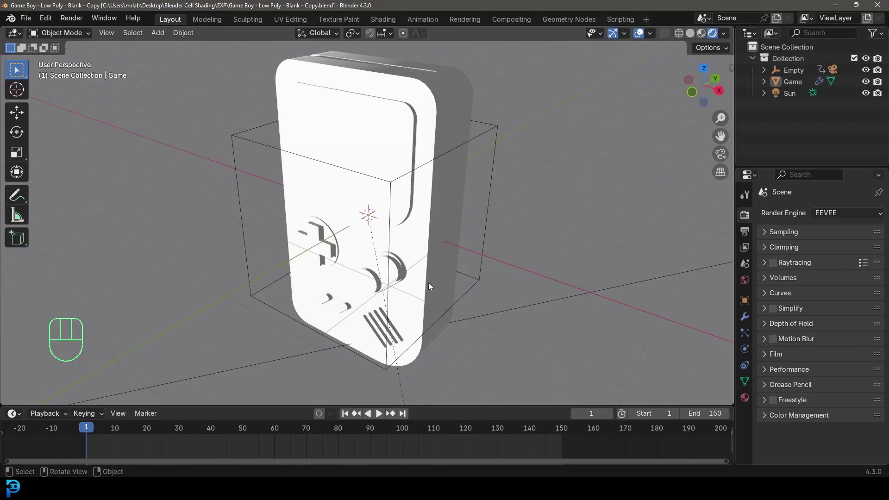
Step: Play the animation through the camera, then return to frame 1 in Solid shading
key(KP_0)
key(space)
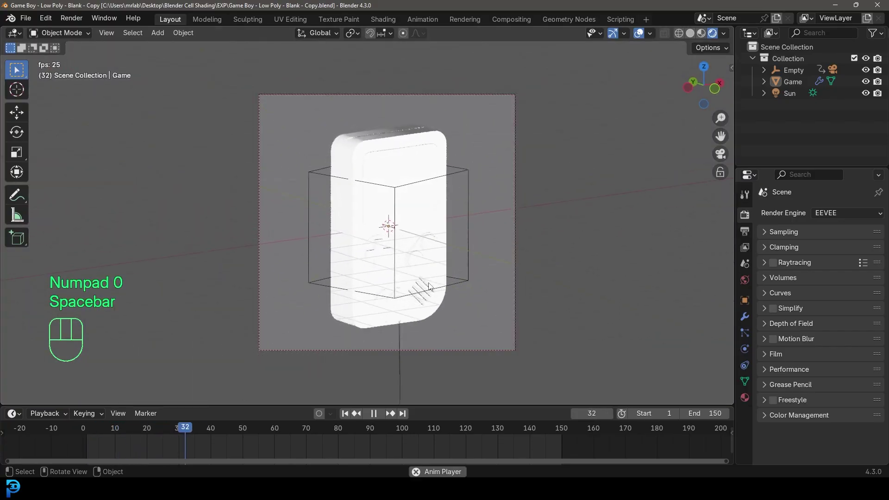
key(space)
key(shift+Left)
key(z)
click(555, 222)
scroll(562, 221, up, 4)
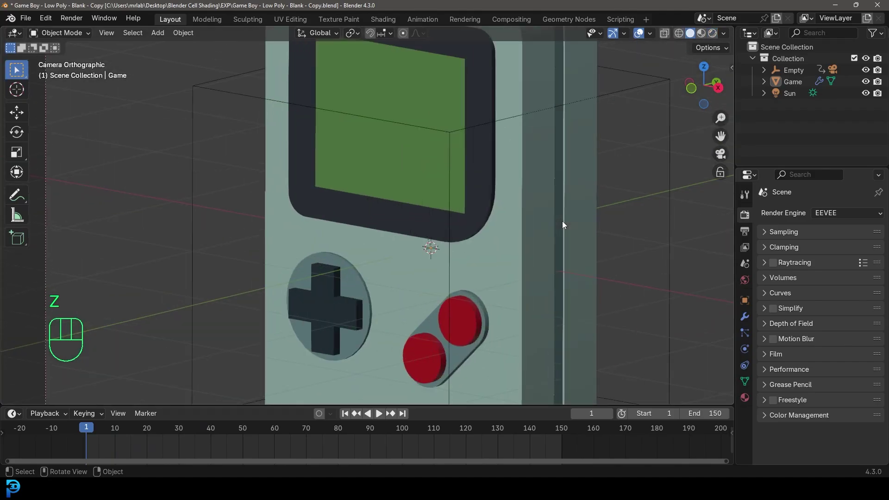
scroll(530, 236, down, 2)
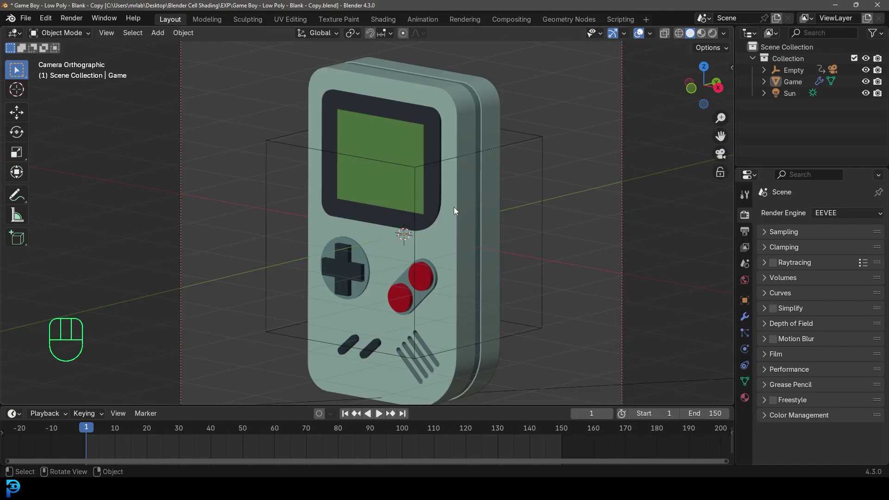
scroll(455, 227, down, 1)
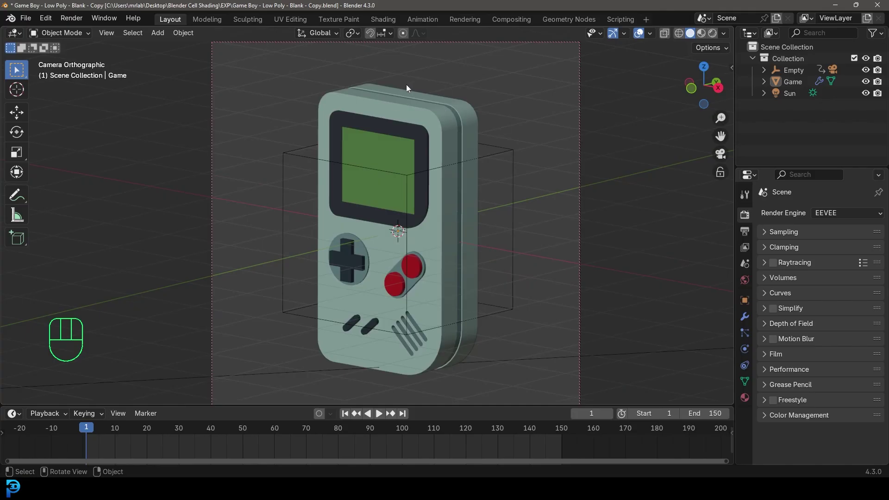
Step: Select the Game object's Body material slot, checking the scene's render engine along the way
click(435, 111)
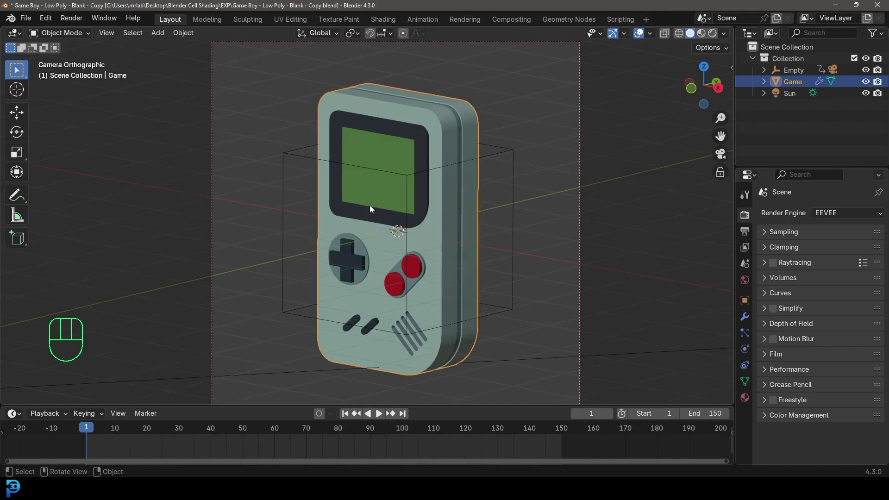
click(745, 398)
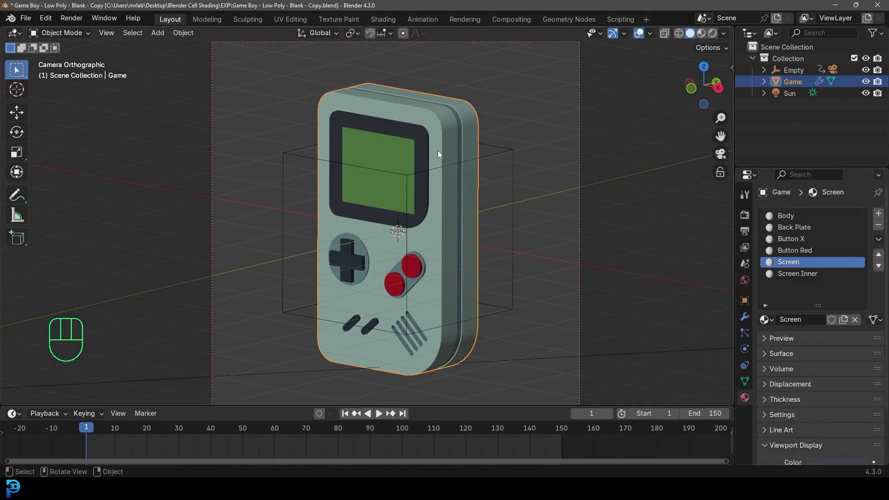
click(786, 216)
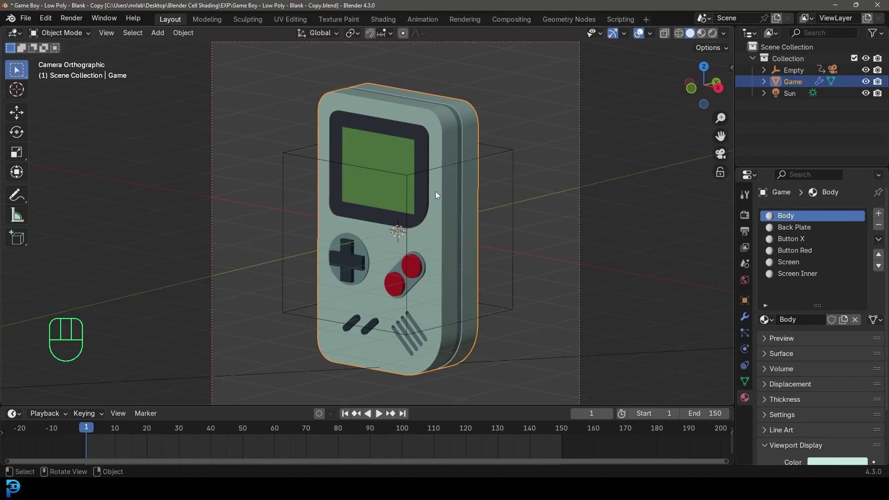
click(745, 215)
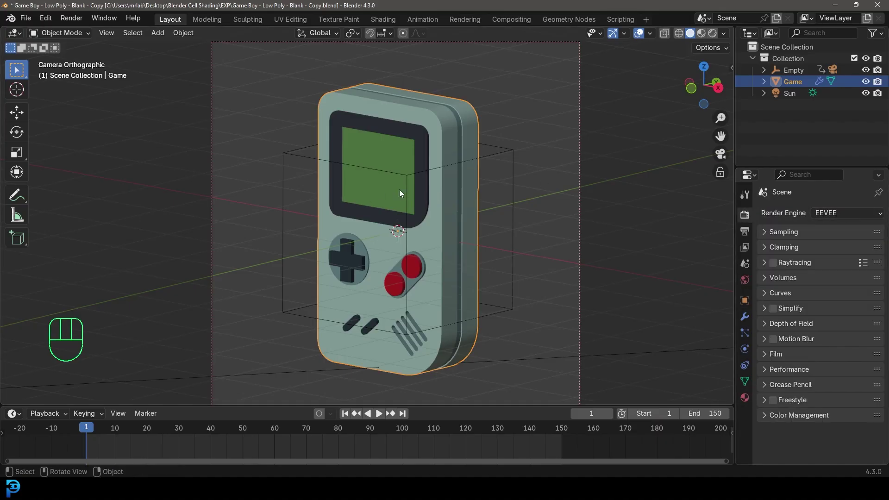
click(744, 399)
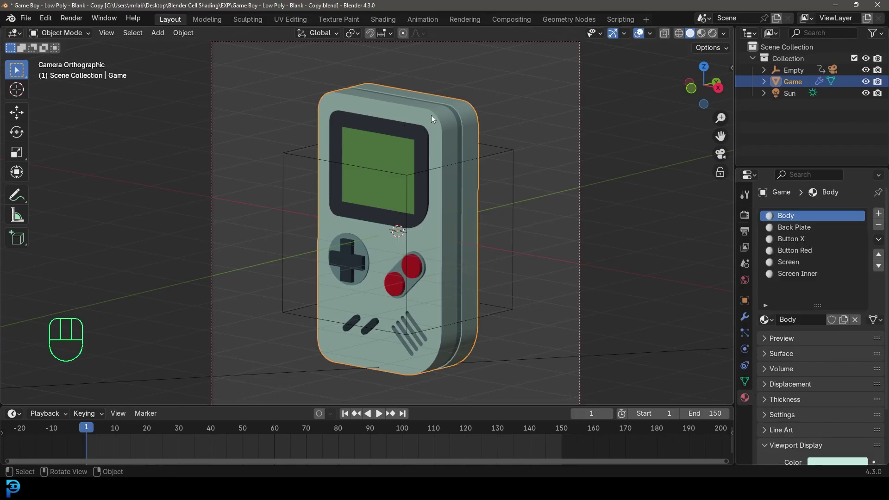
Step: Switch to the Shading workspace and display the Game Boy in Rendered shading
click(387, 18)
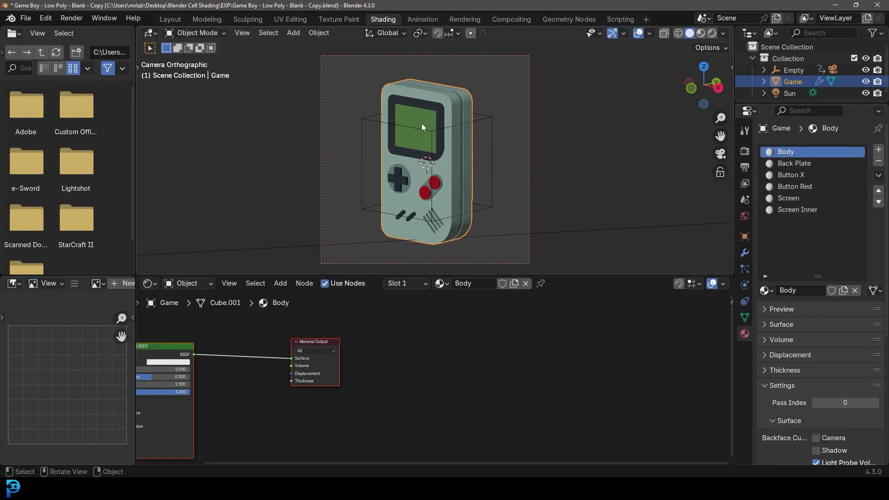
scroll(437, 147, up, 2)
middle_drag(263, 380, 387, 388)
key(z)
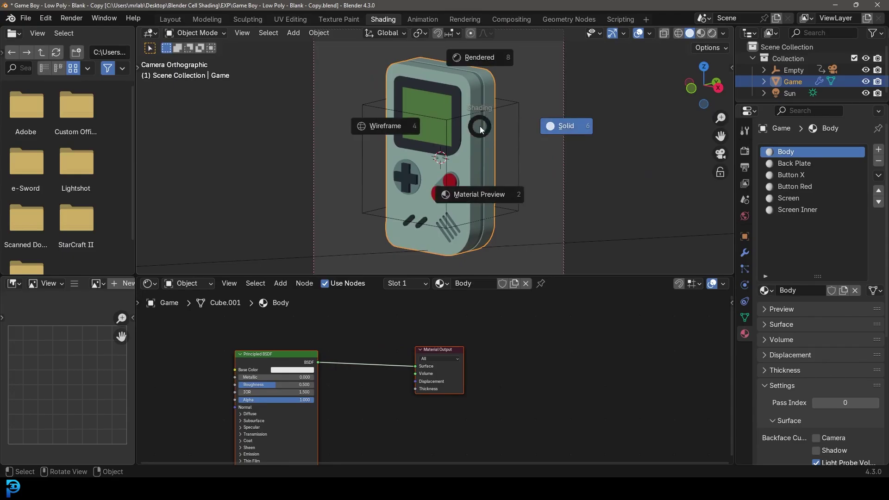
click(486, 59)
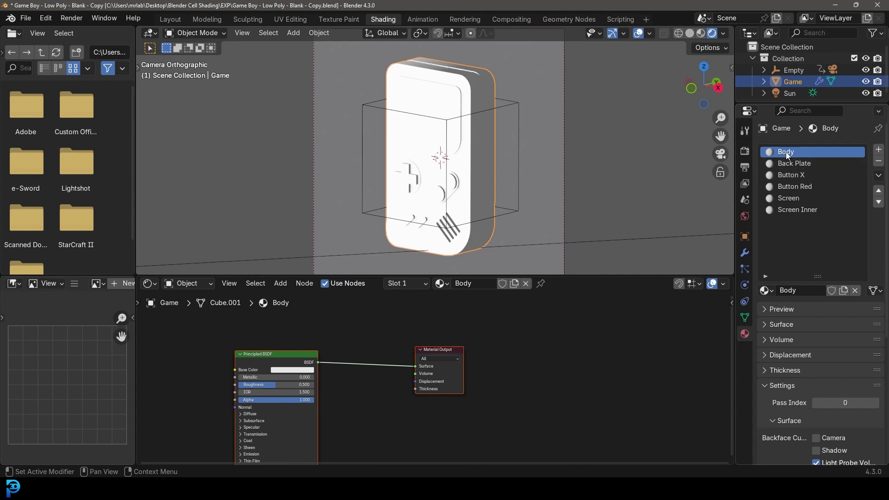
Step: Delete the Principled BSDF node from the Body material, keeping only its Material Output node
scroll(267, 415, up, 3)
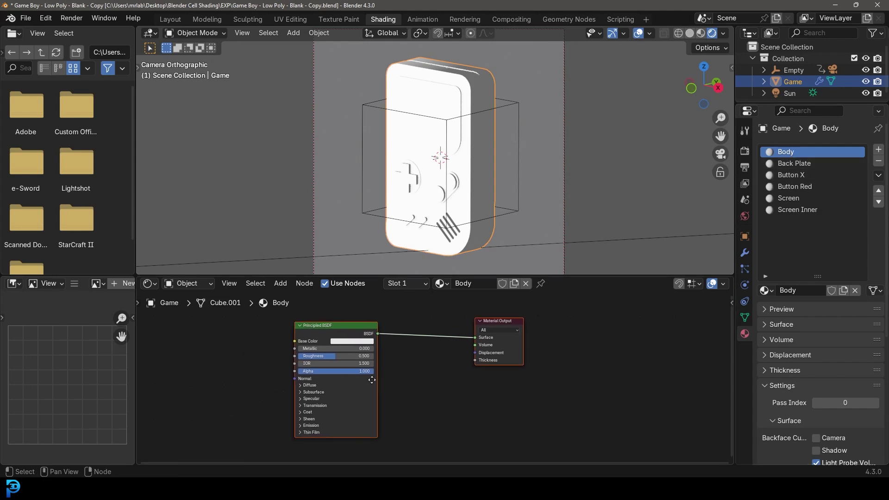
middle_drag(276, 343, 357, 394)
drag(345, 357, 438, 333)
middle_drag(326, 347, 276, 347)
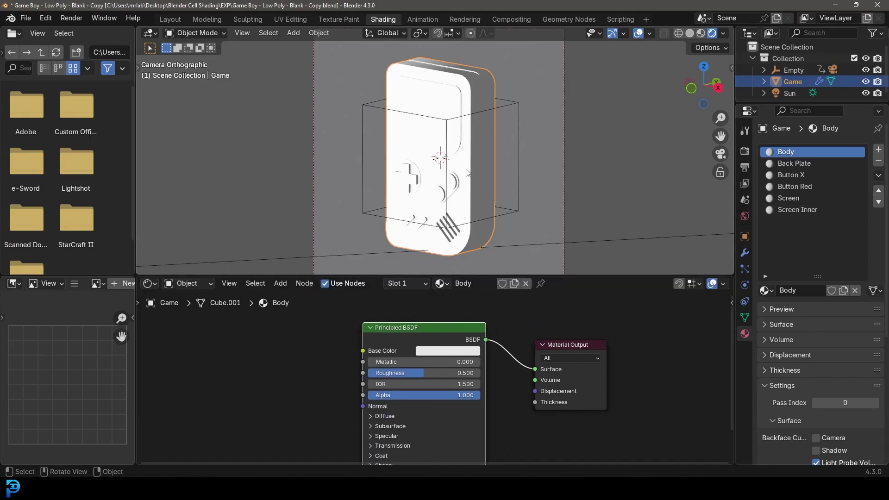
middle_drag(329, 348, 374, 353)
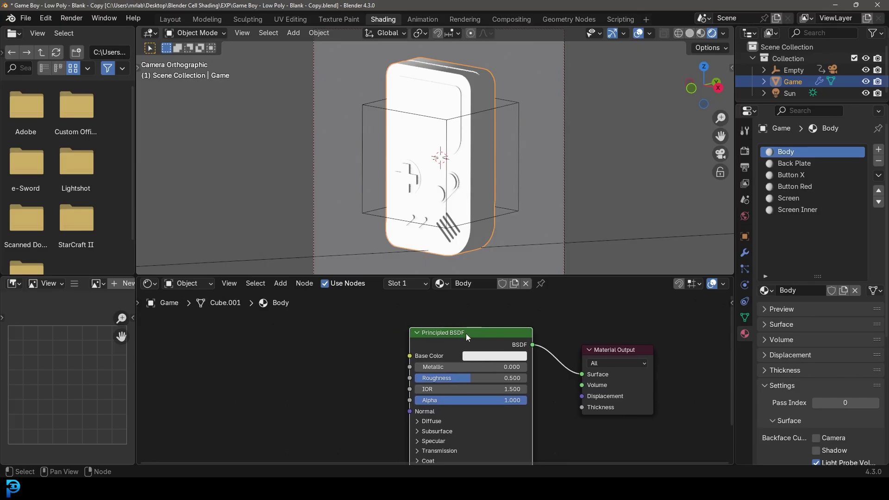
click(466, 334)
key(x)
key(Home)
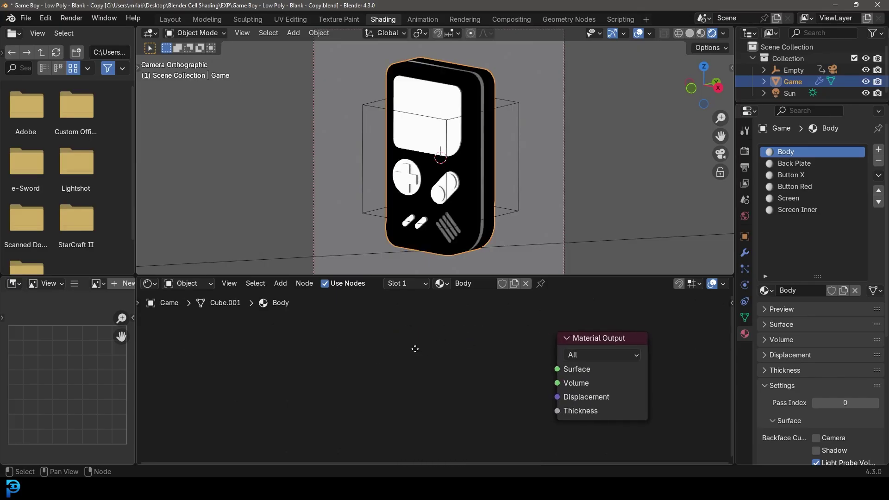
Step: Add a Diffuse BSDF node to the Body material and connect its BSDF output to the Material Output's Surface
key(shift+a)
click(382, 334)
text(diff)
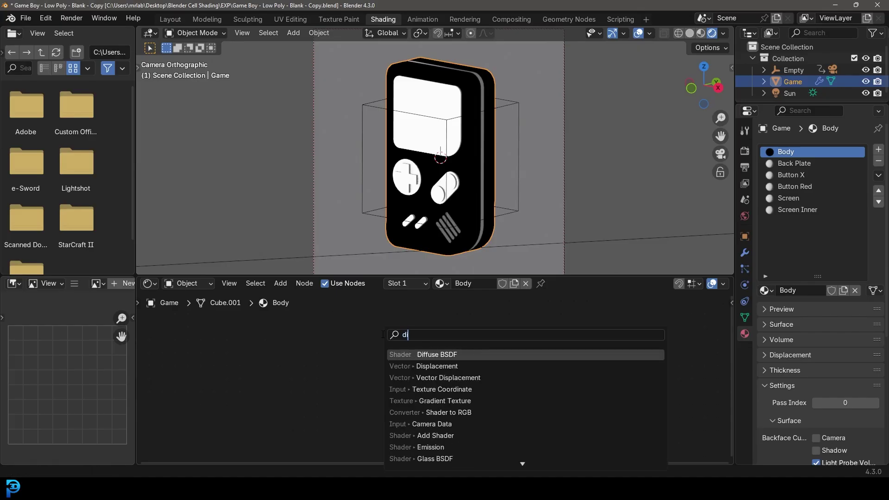
click(420, 354)
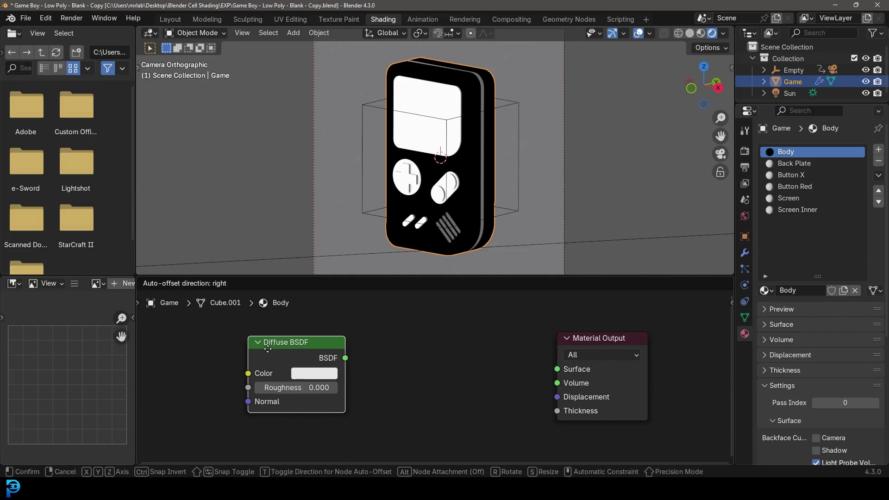
click(267, 348)
mouse_move(345, 358)
mouse_down()
mouse_move(552, 355)
mouse_move(556, 368)
mouse_up()
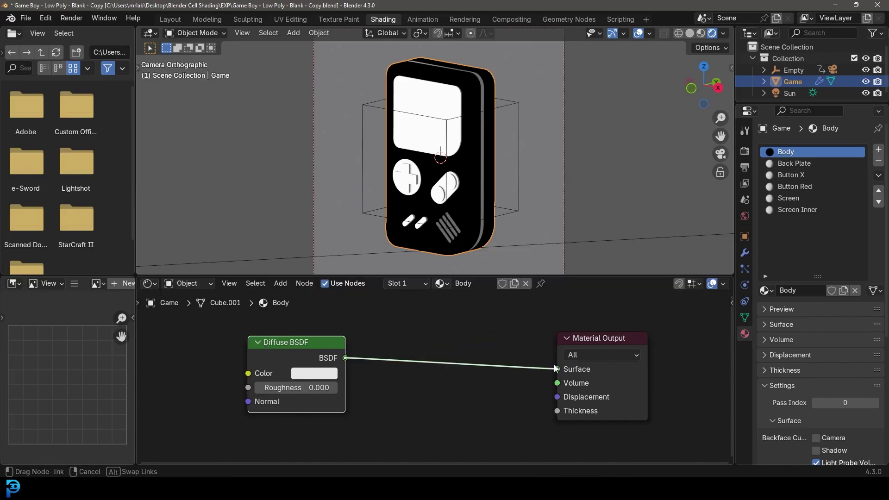
middle_drag(378, 367, 384, 367)
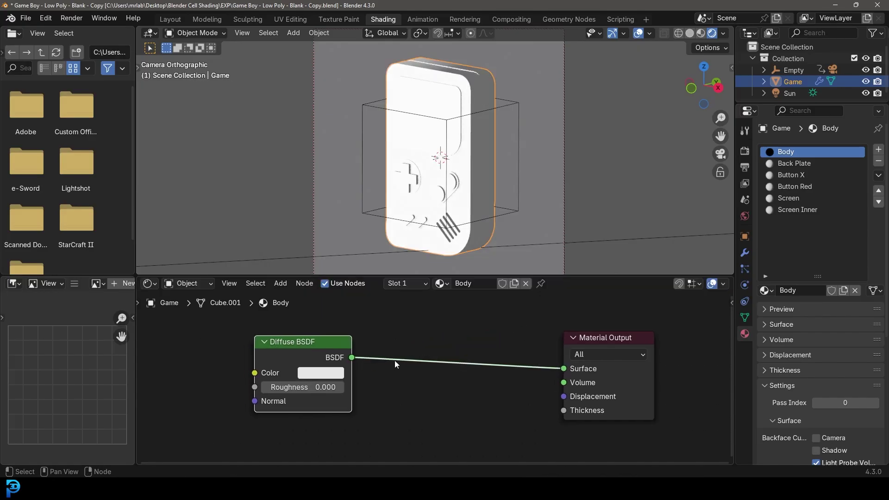
Step: Insert a Shader to RGB node on the link between the Diffuse BSDF and the Material Output
key(shift+a)
mouse_move(438, 355)
click(381, 335)
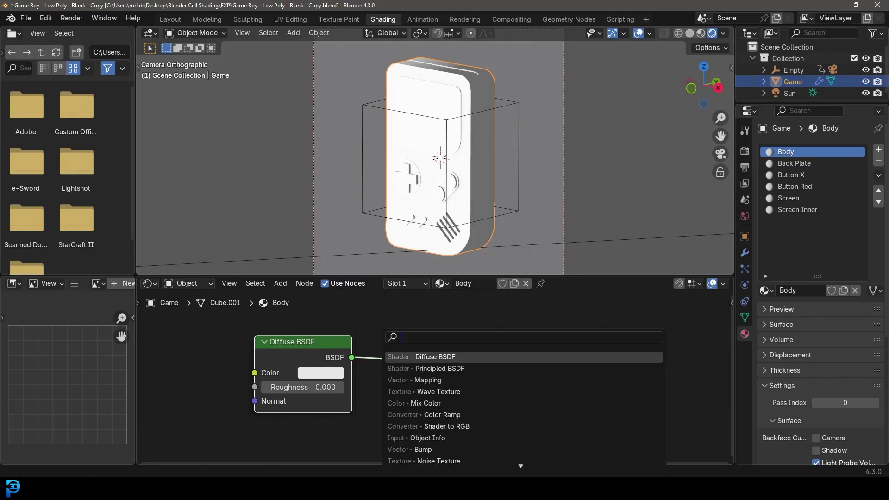
text(shader )
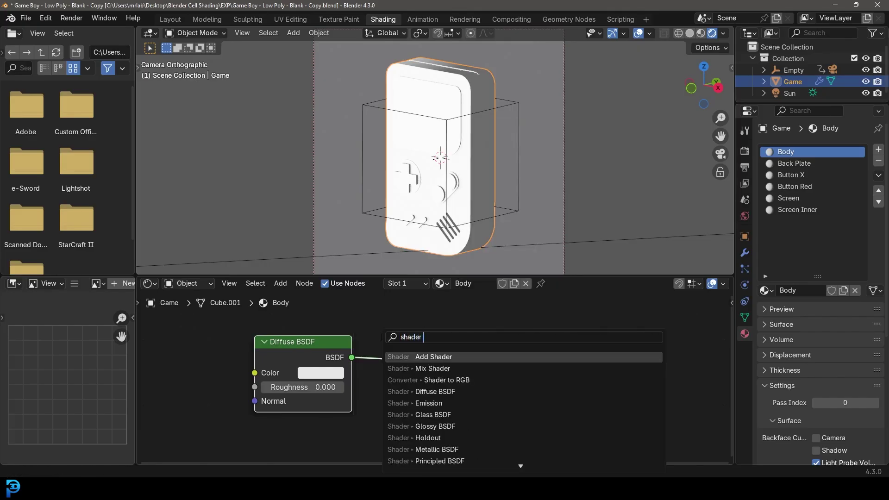
text(to rgb)
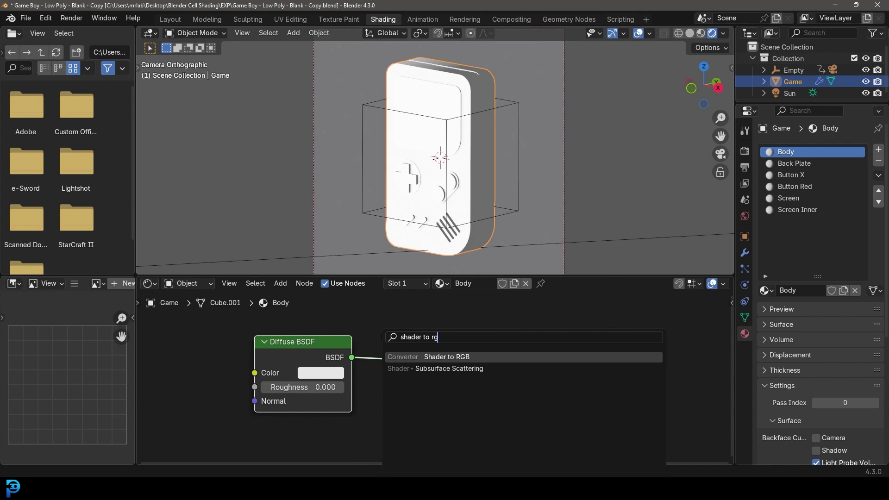
click(419, 357)
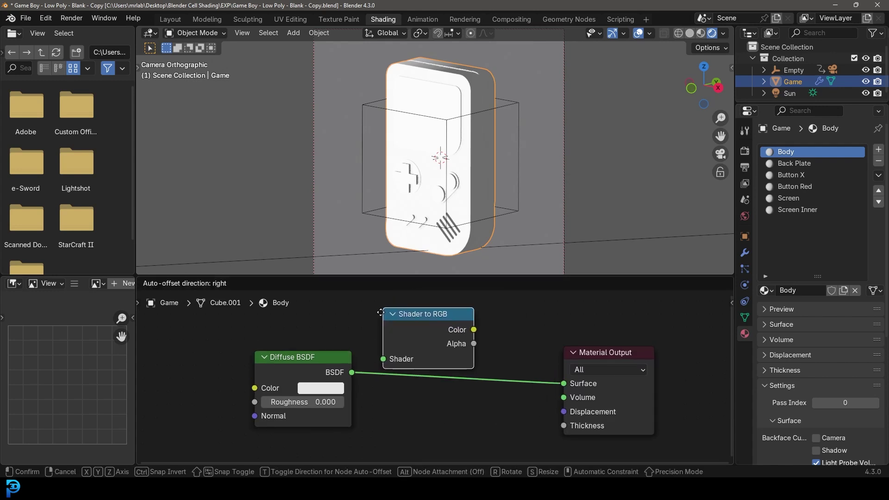
click(386, 366)
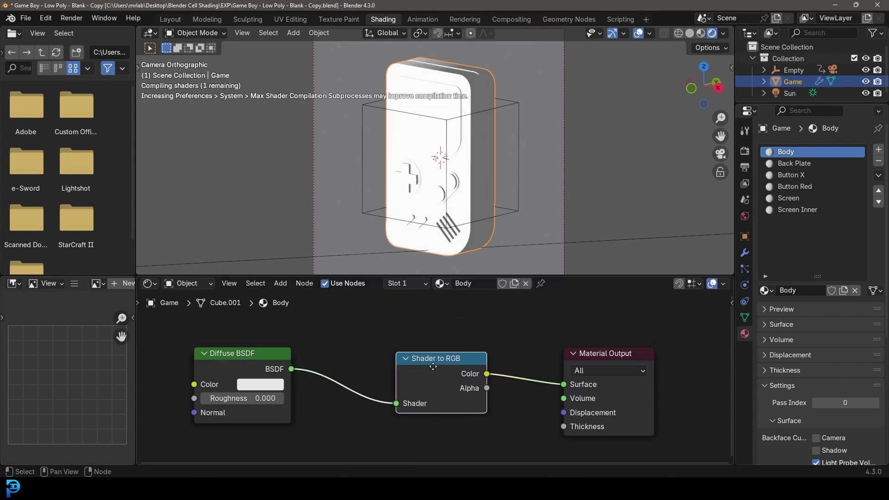
Step: Space out the nodes and insert a Color Ramp between Shader to RGB and the Material Output
drag(479, 379, 404, 379)
scroll(417, 379, down, 2)
drag(533, 363, 603, 364)
middle_drag(470, 367, 403, 367)
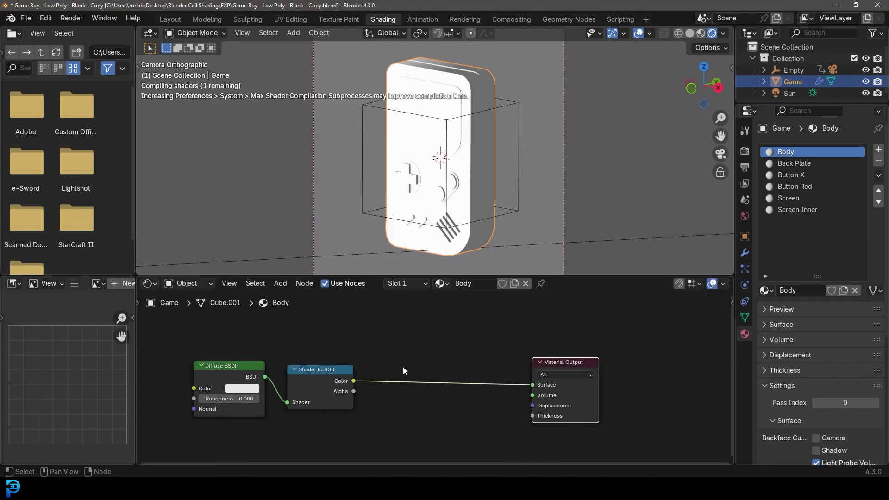
scroll(403, 367, up, 1)
key(shift+a)
click(406, 335)
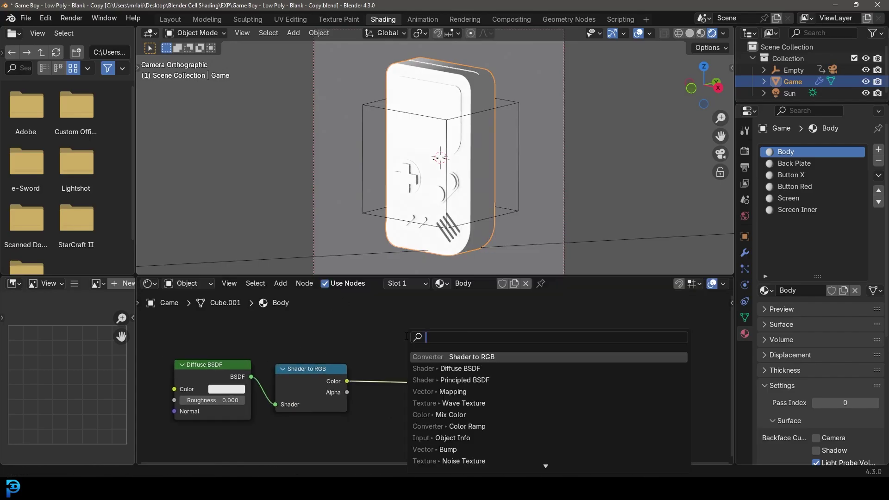
text(color)
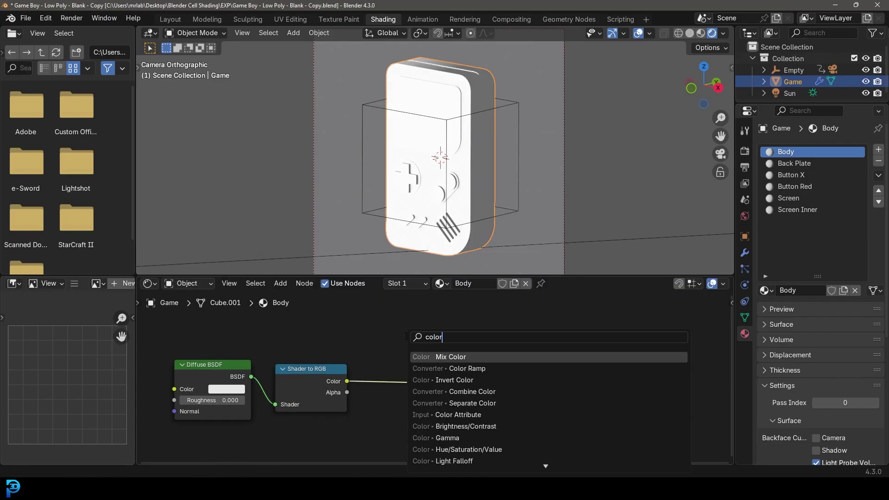
click(464, 369)
click(381, 344)
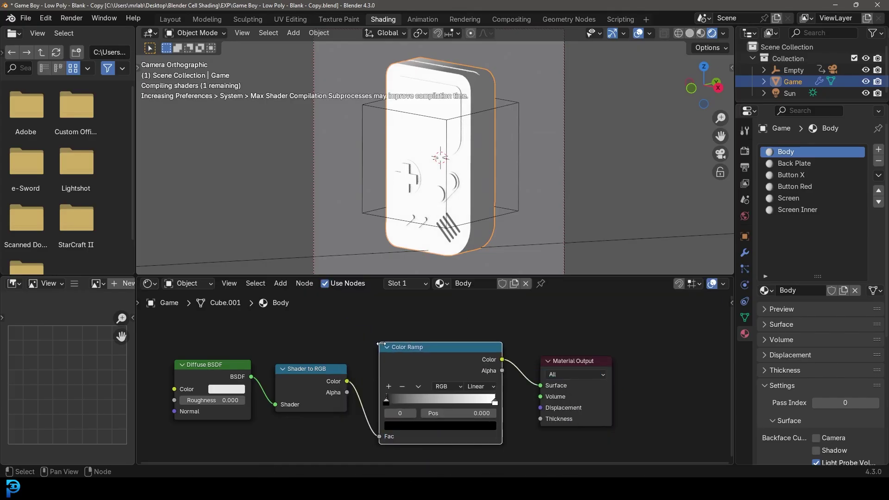
Step: Move the Color Ramp's white stop to position 0.446 and set the interpolation to Constant
scroll(410, 369, up, 2)
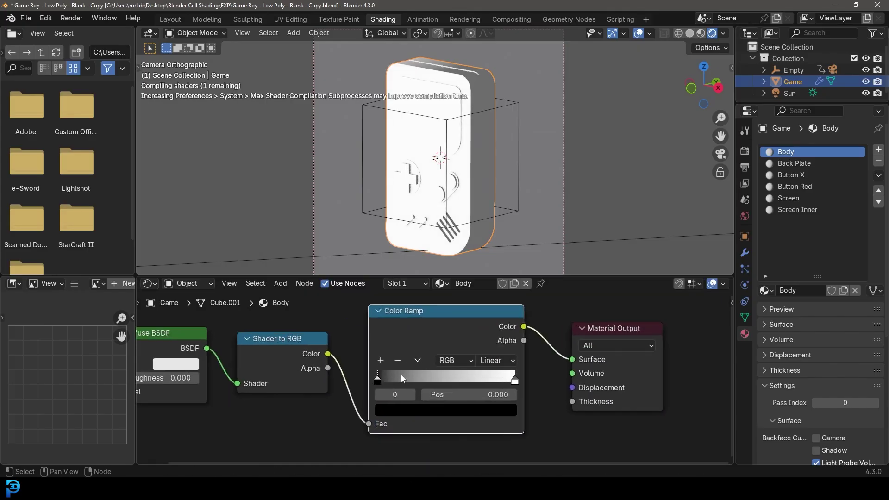
drag(515, 380, 432, 387)
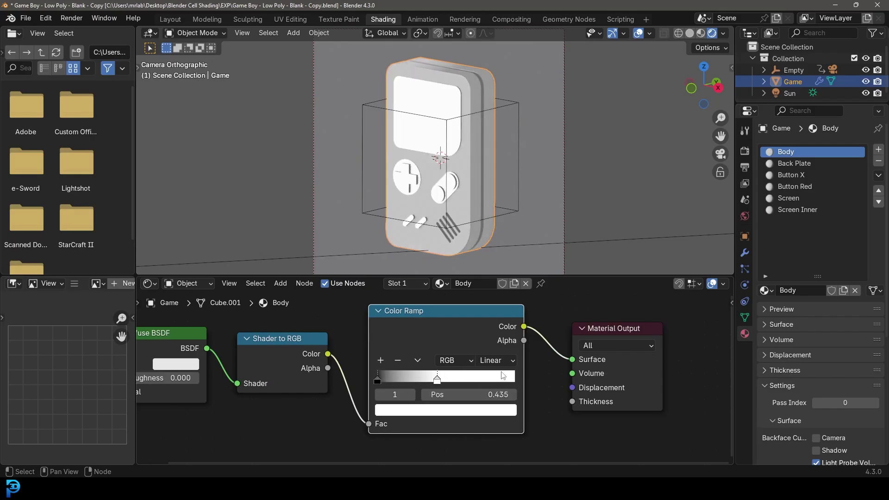
click(493, 361)
click(508, 446)
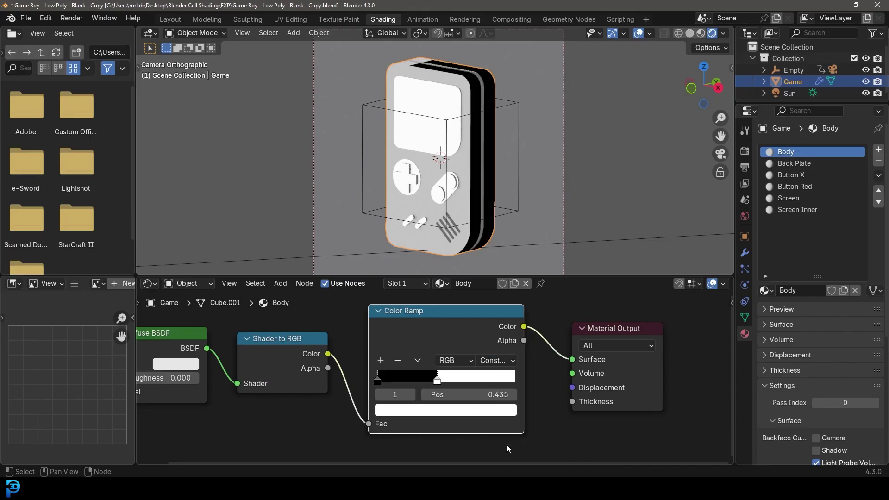
drag(438, 385, 440, 386)
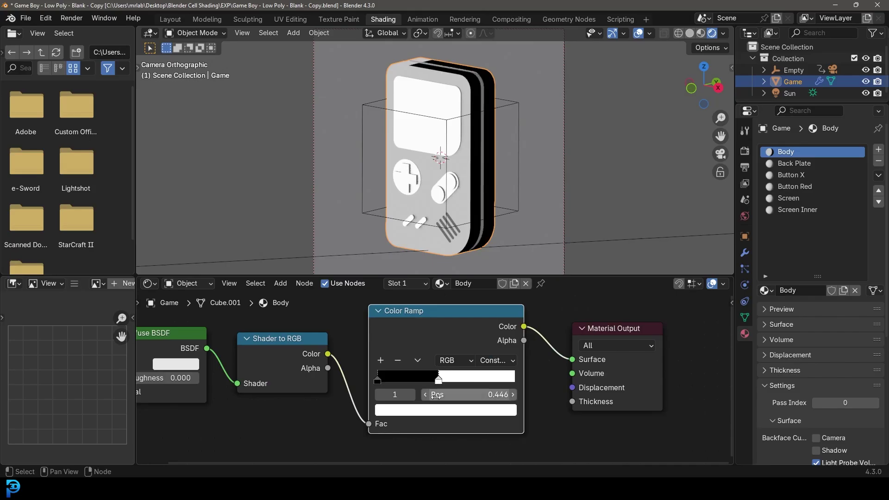
Step: Change the Color Ramp's white stop to a light mint green for the body's lit areas
click(441, 410)
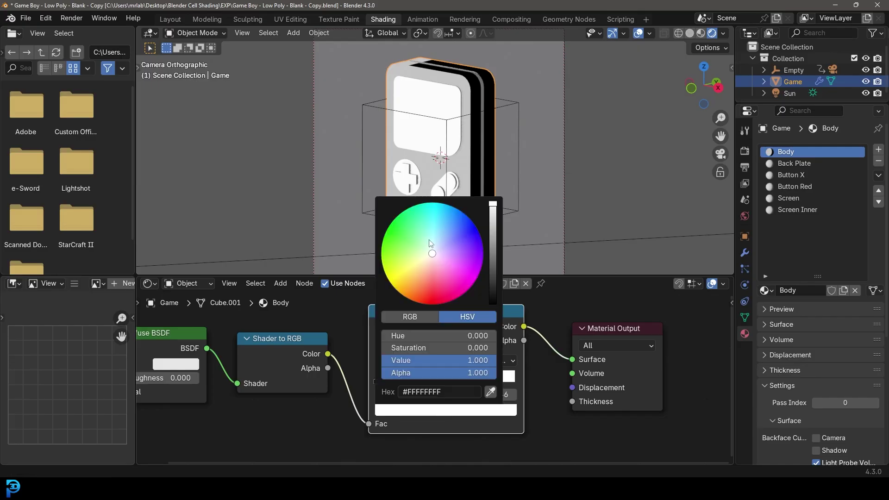
mouse_move(425, 244)
mouse_down()
mouse_move(421, 232)
mouse_move(433, 234)
mouse_up()
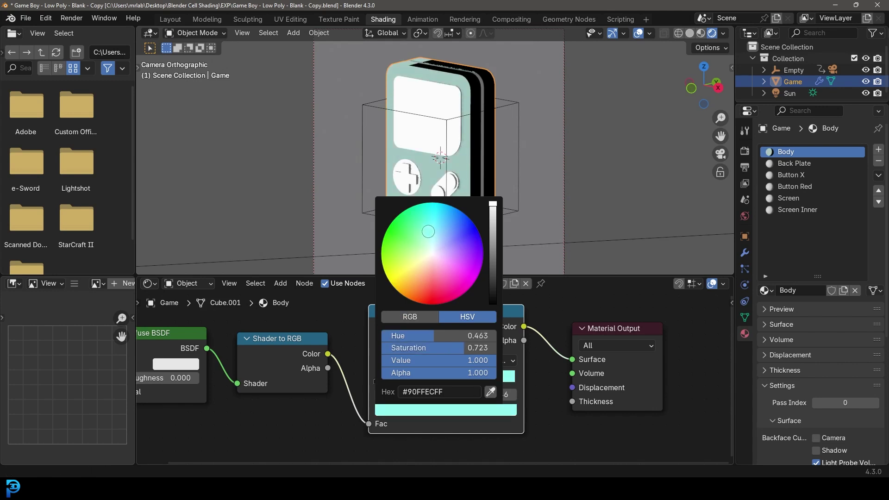
drag(495, 214, 492, 210)
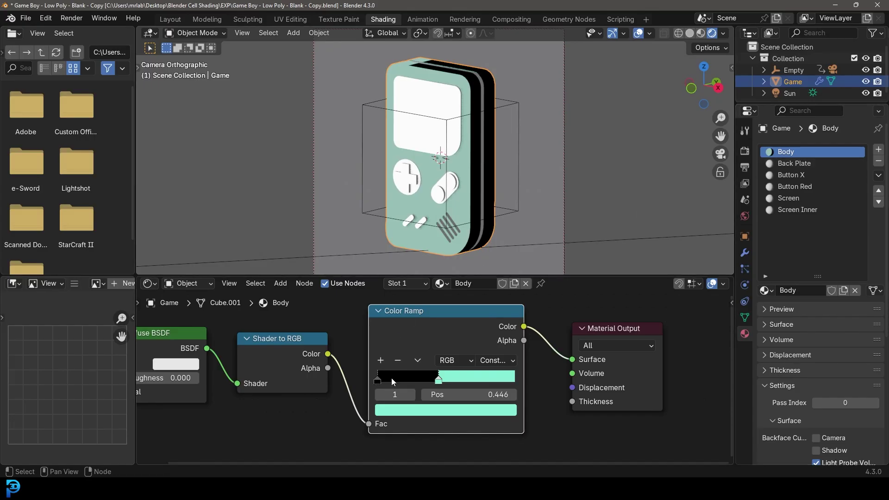
Step: Sample the mint green from the ramp with the eyedropper to recolour the black stop at position 0
drag(379, 380, 379, 381)
click(388, 409)
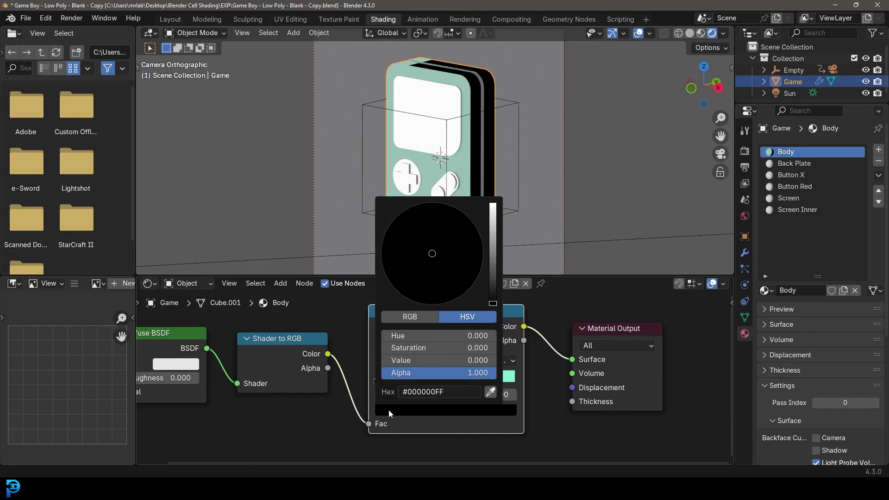
click(490, 391)
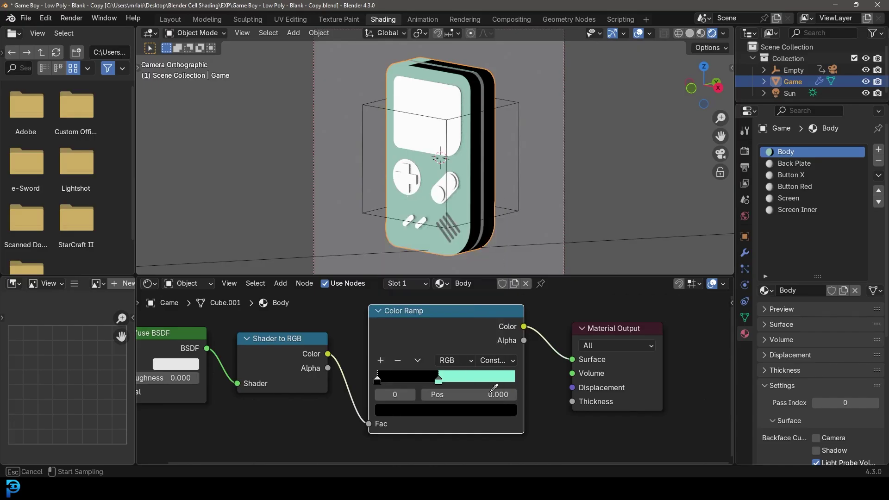
click(482, 373)
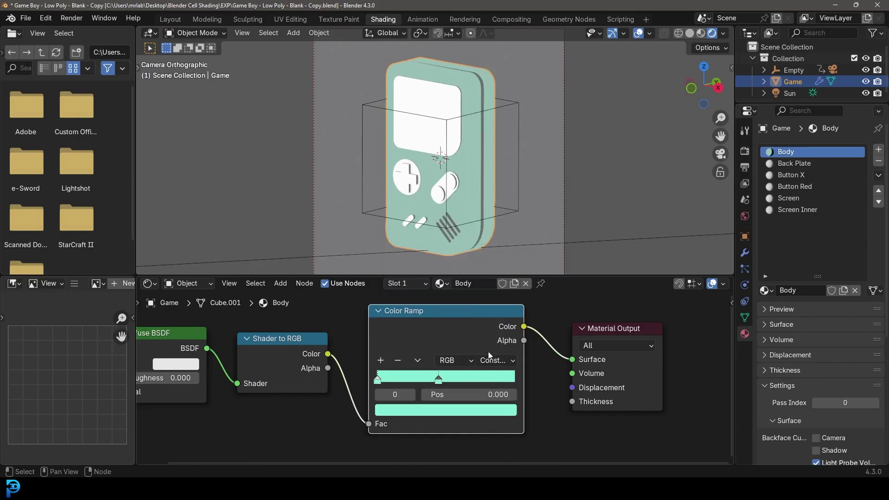
Step: Darken the Color Ramp stop at position 0 to a green shadow tone with a value of about 0.25
drag(379, 381, 377, 380)
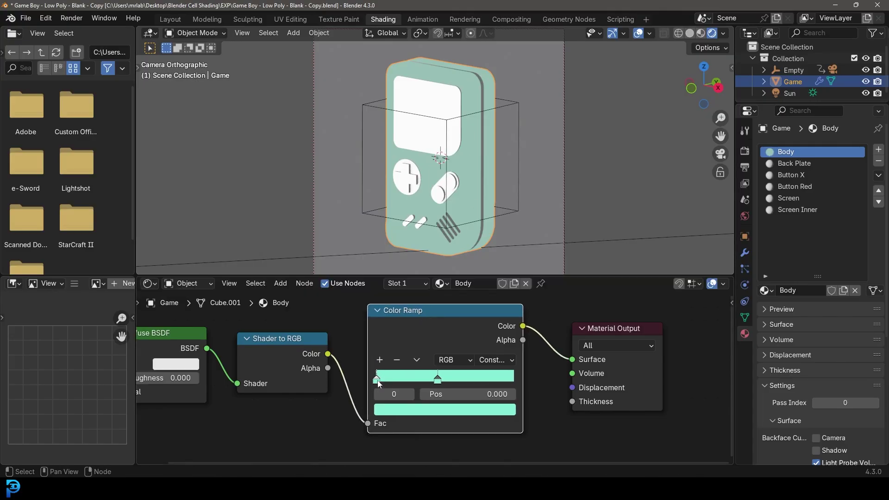
click(391, 410)
drag(492, 208, 492, 248)
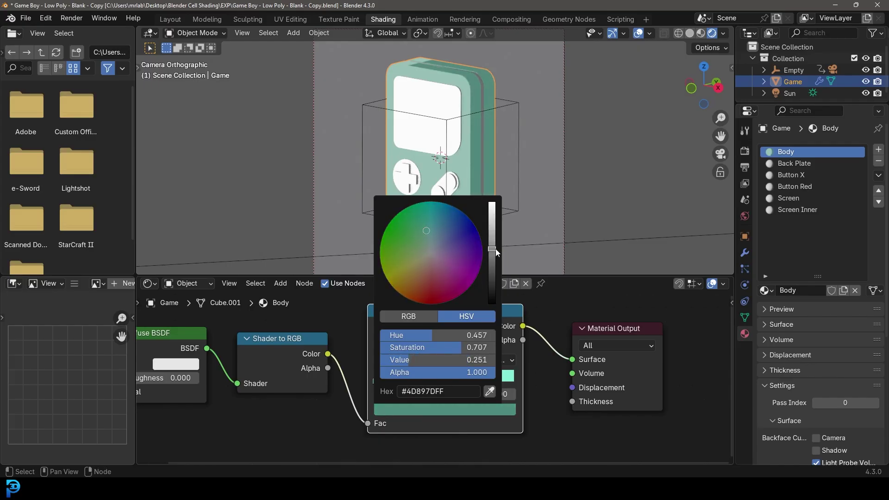
click(485, 407)
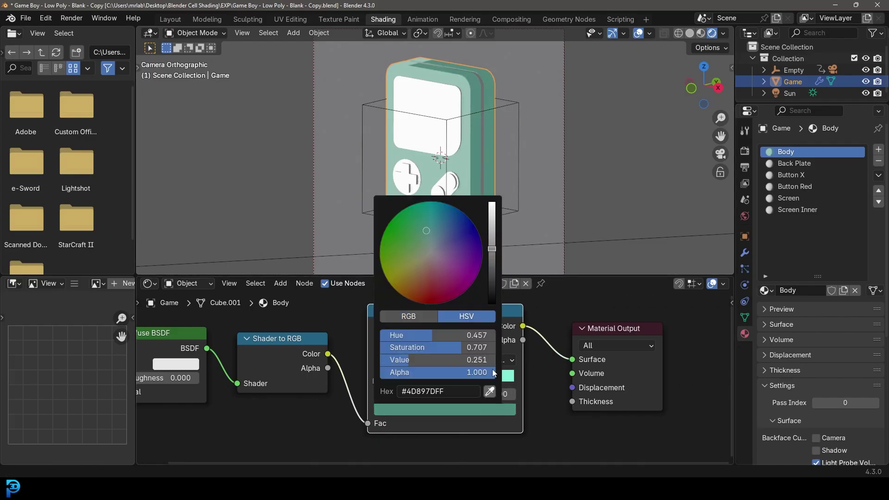
drag(492, 248, 492, 289)
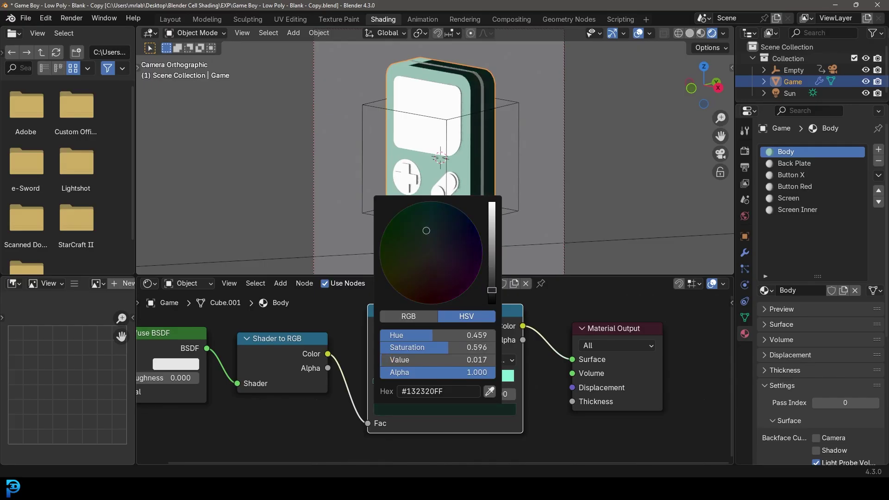
drag(492, 290, 492, 247)
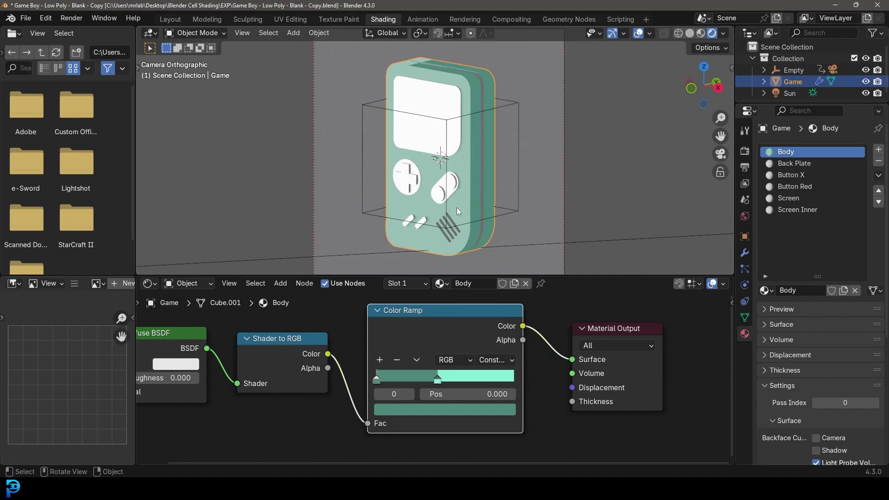
Step: Select all the nodes of the Body material's cel-shading setup and copy them
scroll(289, 404, down, 3)
drag(250, 443, 613, 312)
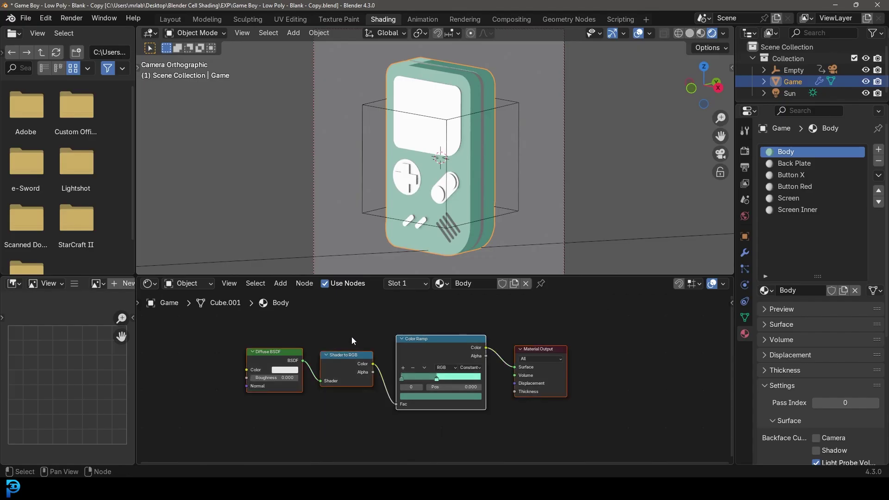
right_click(384, 338)
click(324, 266)
Step: Delete the Back Plate material's default nodes and paste the copied Body node setup in their place
click(804, 163)
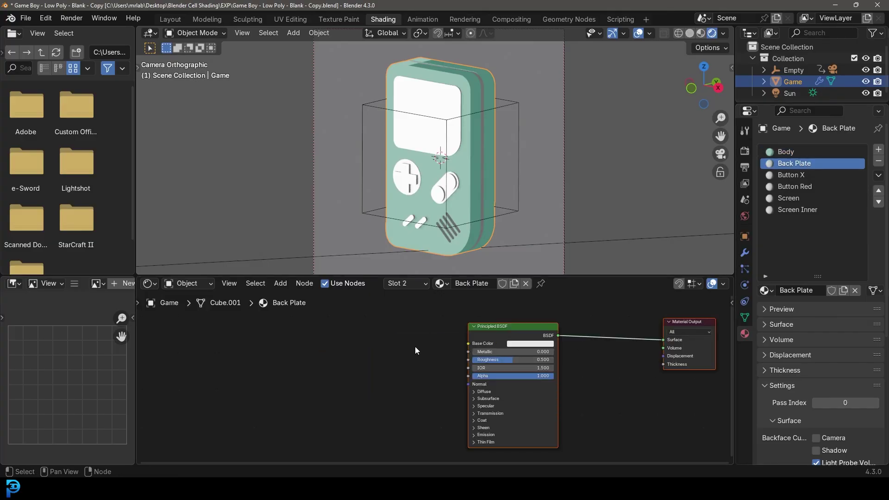
middle_drag(415, 346, 336, 343)
drag(311, 323, 617, 395)
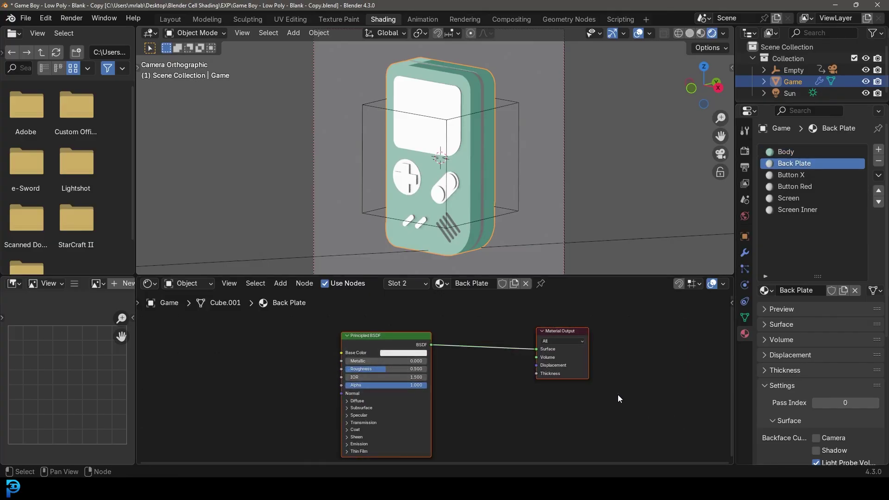
key(Delete)
right_click(405, 343)
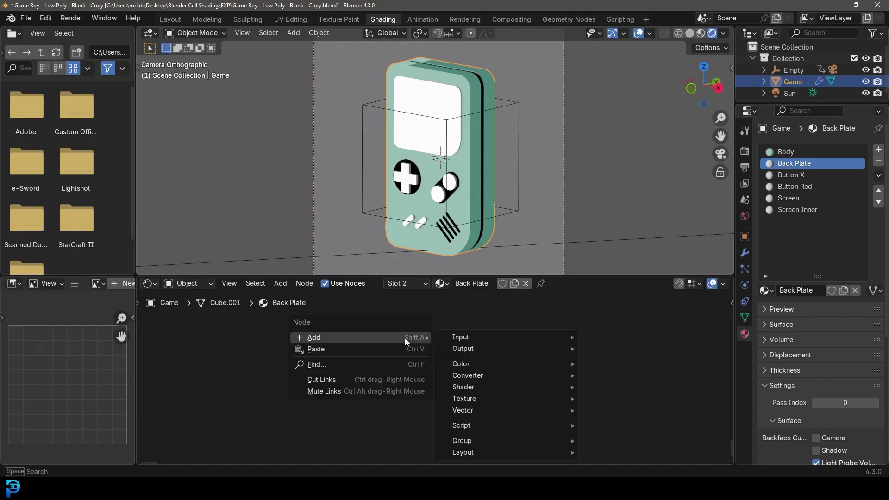
click(334, 349)
scroll(424, 392, up, 2)
middle_drag(408, 399, 428, 411)
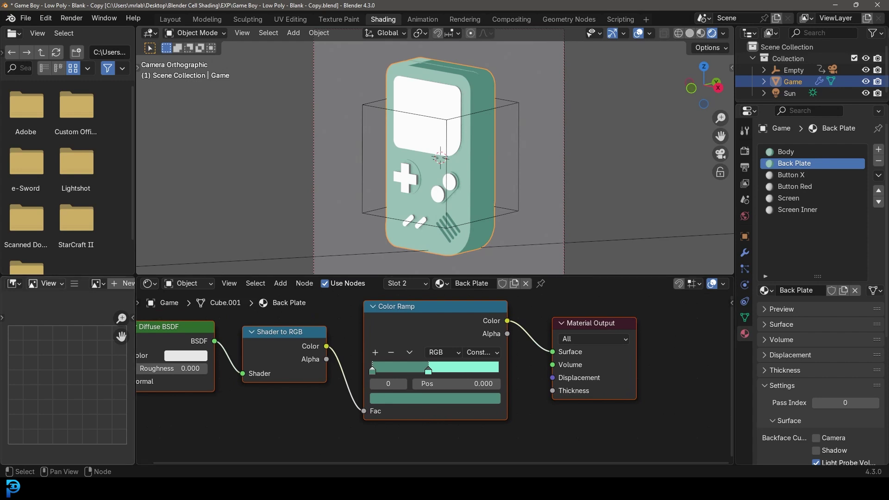
Step: Recolour the Back Plate Color Ramp's mint stop to a muted grey-blue
middle_drag(444, 312, 440, 316)
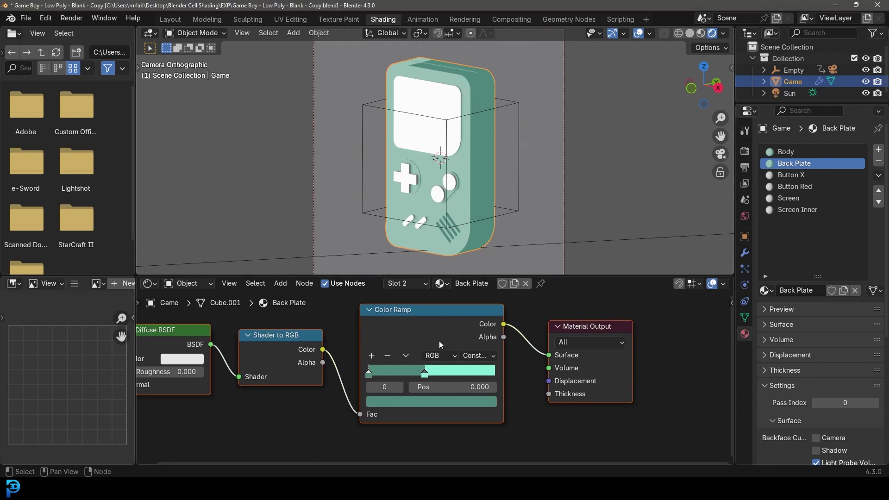
click(425, 373)
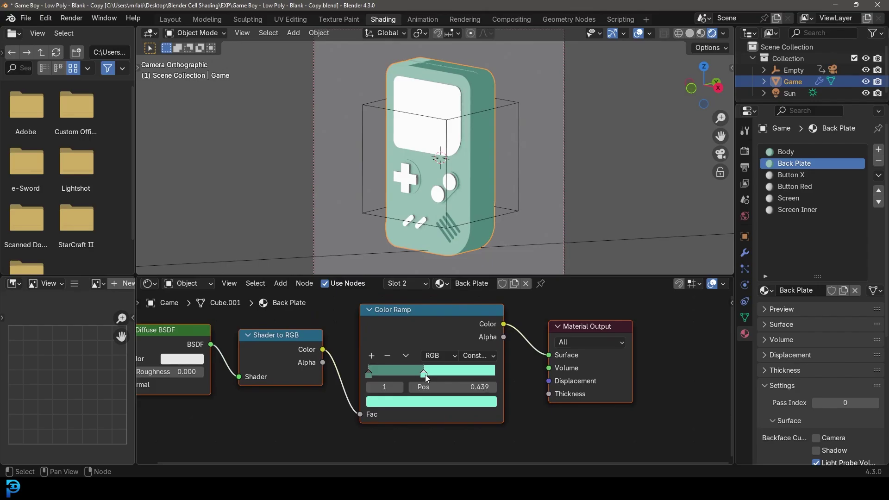
click(433, 403)
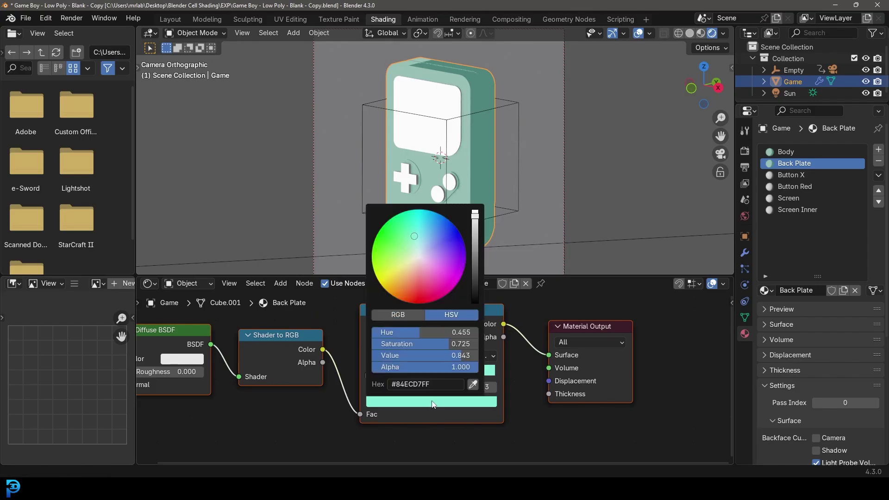
click(425, 237)
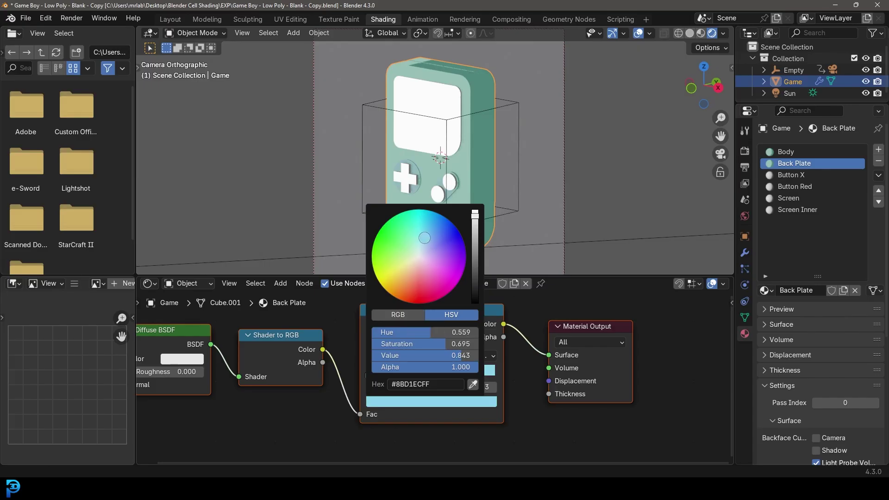
drag(475, 224, 475, 238)
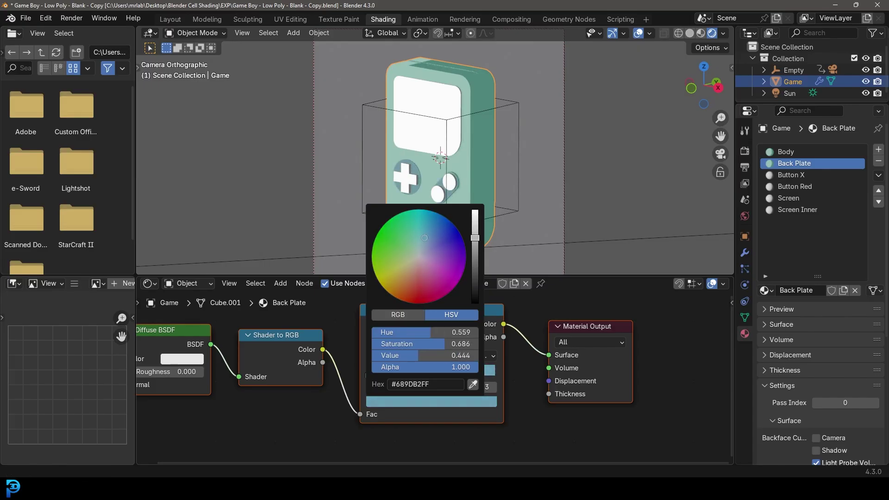
click(426, 242)
drag(474, 238, 474, 241)
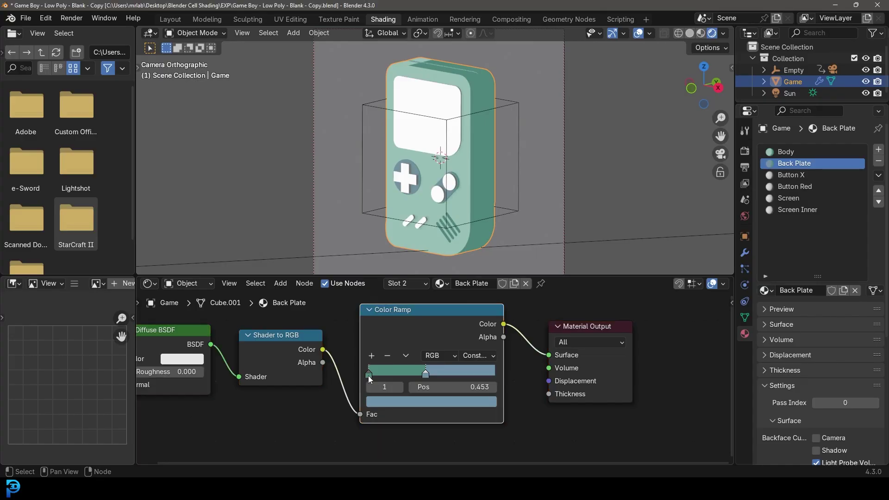
Step: Sample the grey-blue with the eyedropper for the Back Plate ramp's stop at position 0 and darken it to a deep slate blue
click(371, 374)
drag(371, 377, 369, 377)
click(385, 402)
click(469, 403)
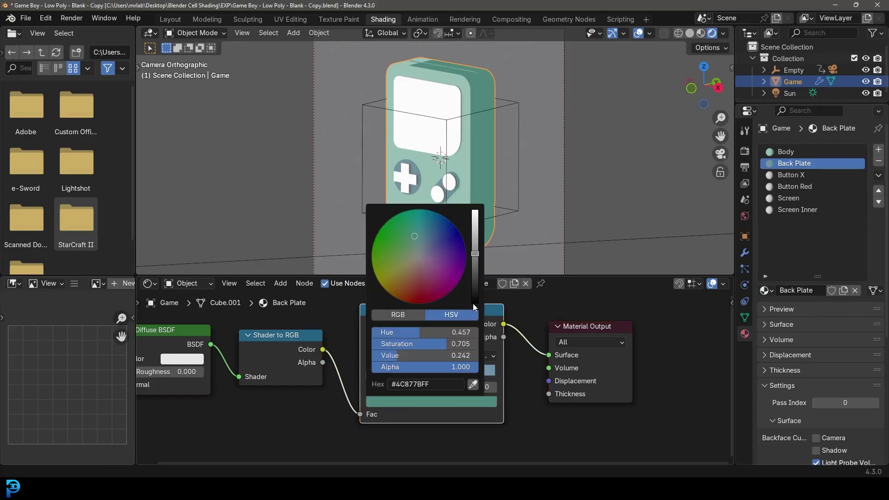
click(473, 385)
click(471, 371)
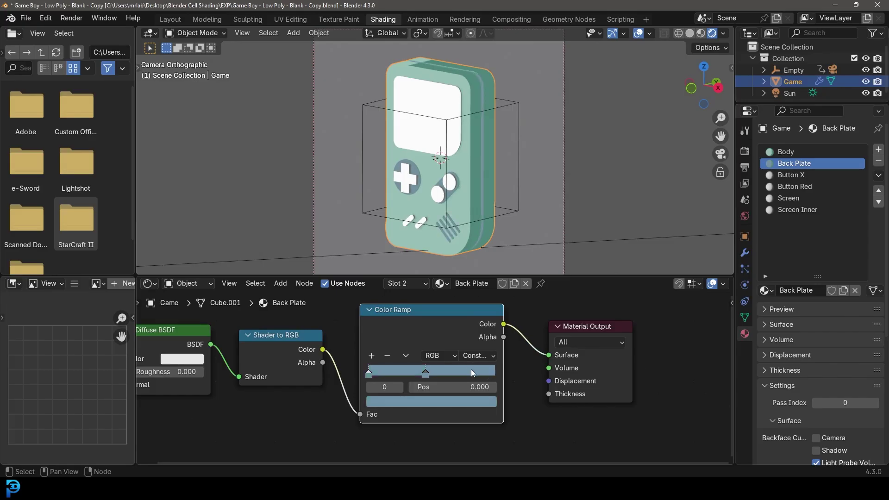
click(430, 401)
drag(475, 218, 474, 272)
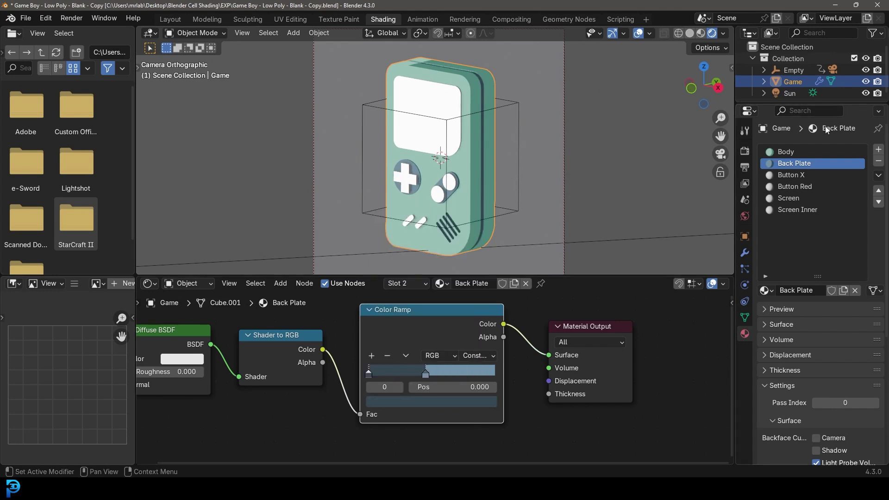
Step: Delete the Button X material's default nodes and paste the copied Body node setup in their place
click(798, 177)
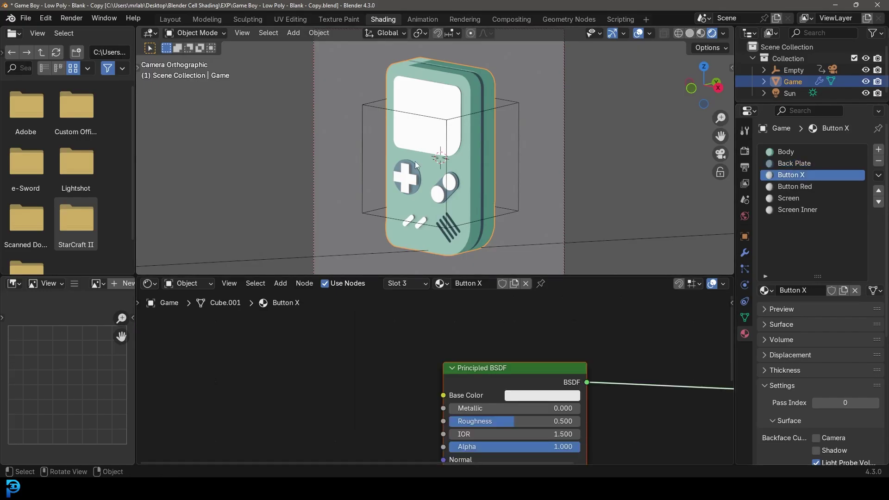
middle_drag(480, 362, 464, 358)
scroll(465, 358, down, 3)
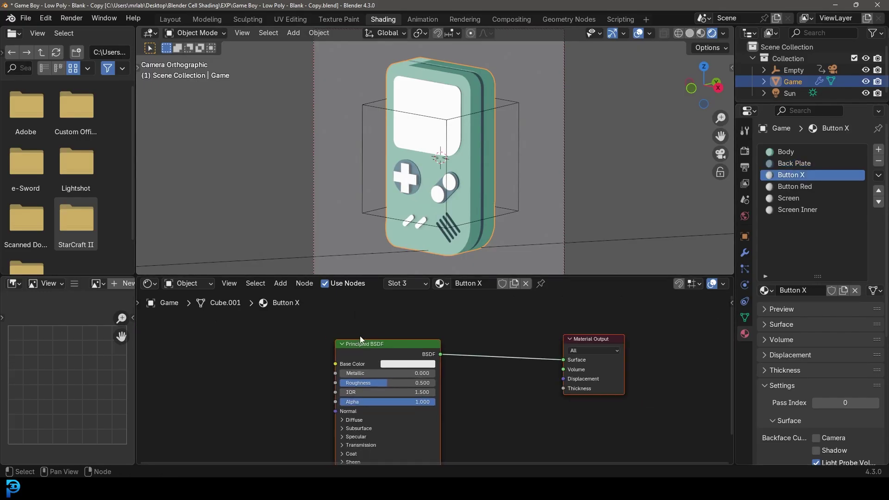
drag(304, 321, 594, 414)
key(x)
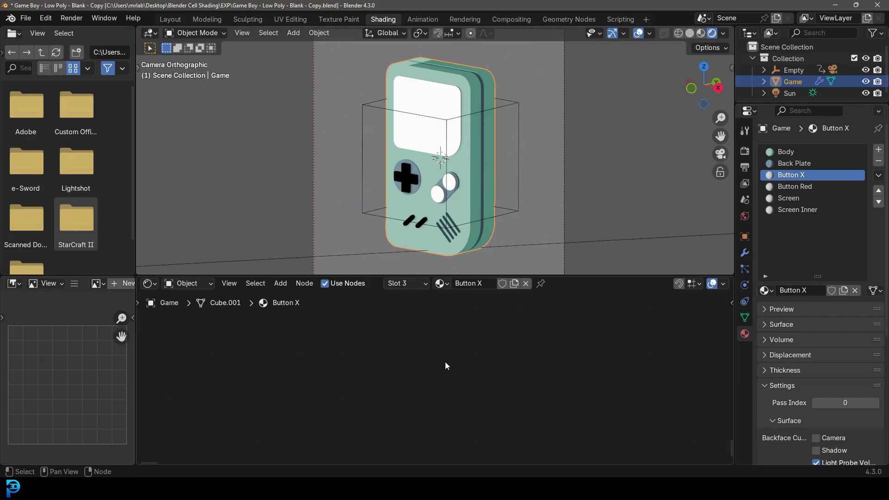
right_click(385, 327)
click(321, 326)
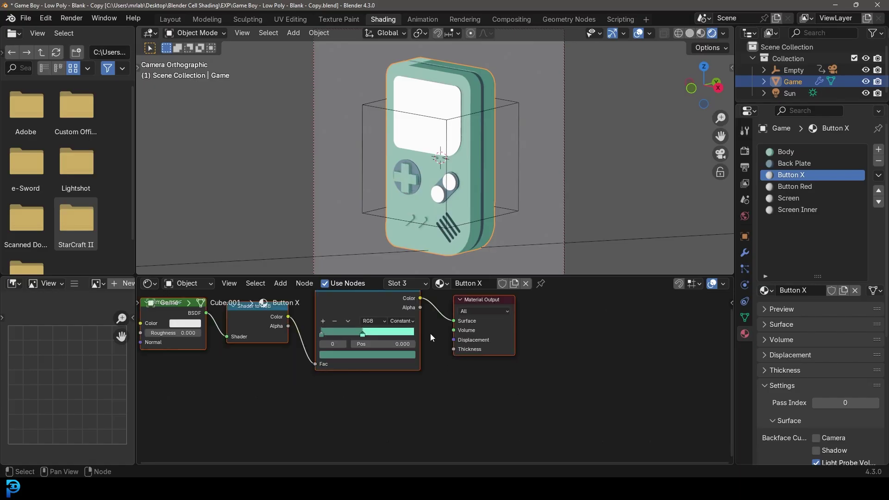
Step: Recolour the Button X Color Ramp's mint stop to a dark navy blue, #2A3042
key(Home)
scroll(459, 366, up, 3)
click(420, 366)
click(427, 404)
drag(418, 197, 428, 187)
drag(492, 165, 490, 237)
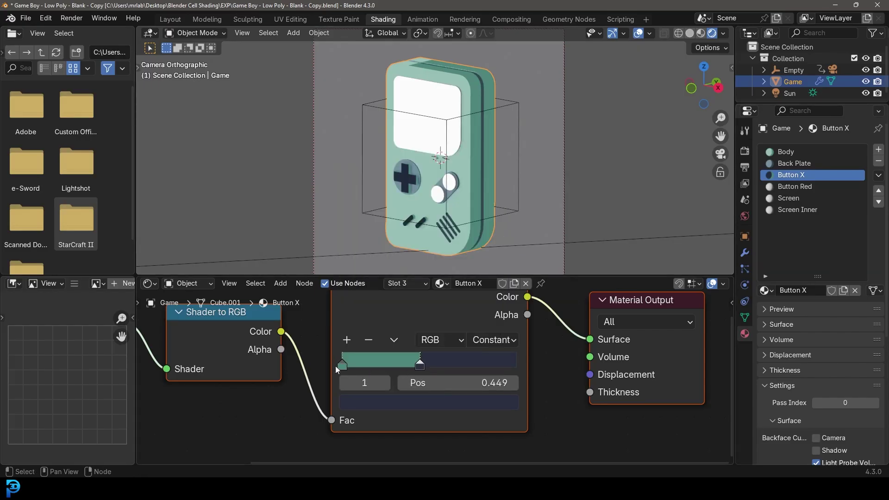
Step: Paste the navy colour onto the Button X ramp's darker green stop and darken it to a near-black navy
click(342, 366)
click(443, 404)
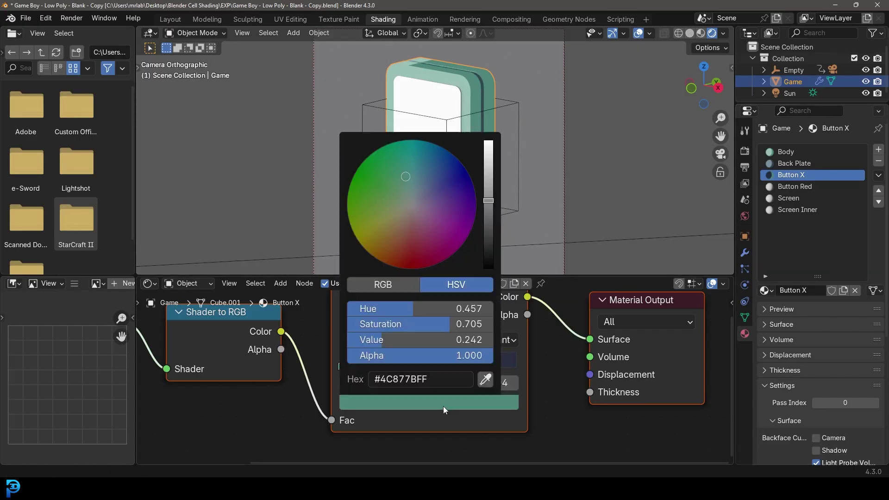
key(ctrl+v)
click(403, 401)
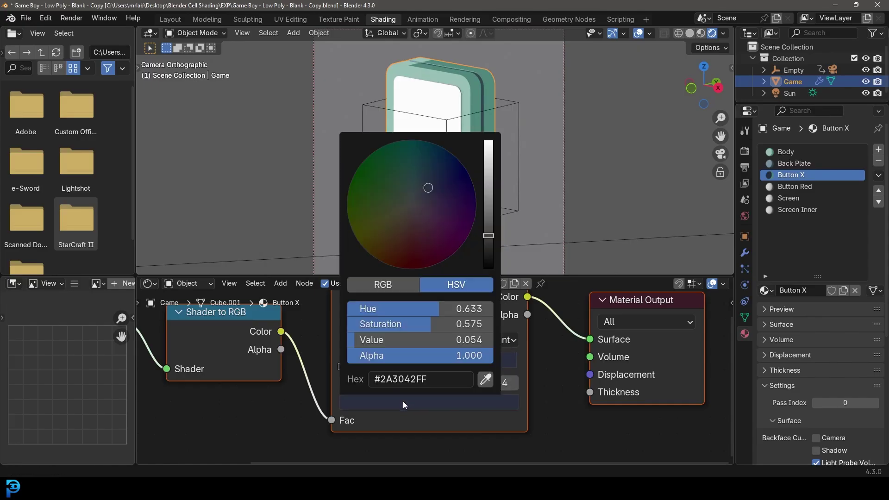
drag(464, 340, 456, 340)
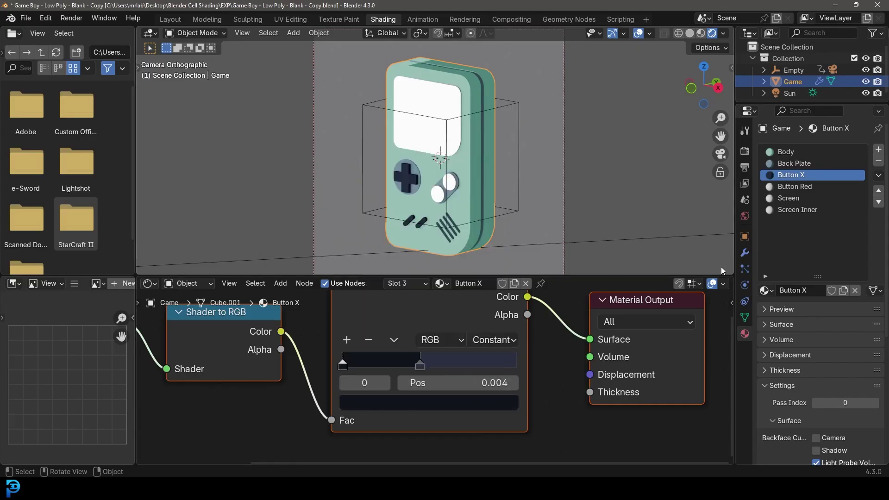
scroll(429, 185, up, 2)
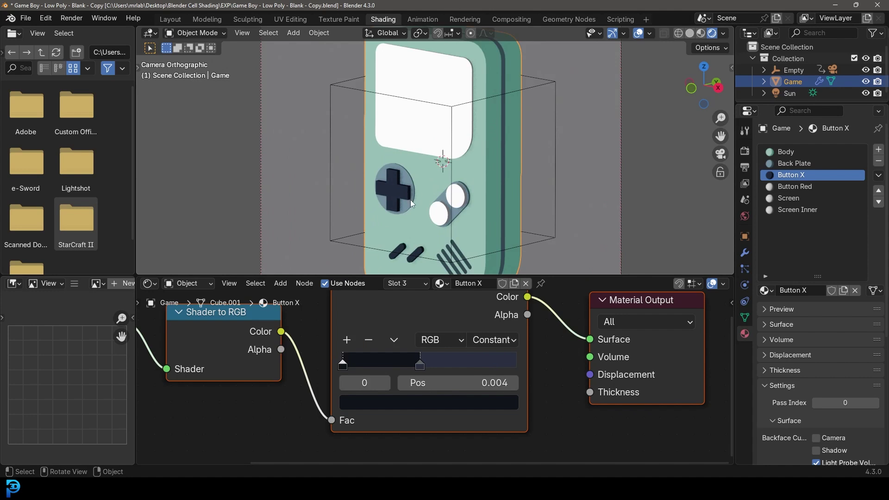
scroll(419, 208, down, 2)
scroll(430, 213, up, 2)
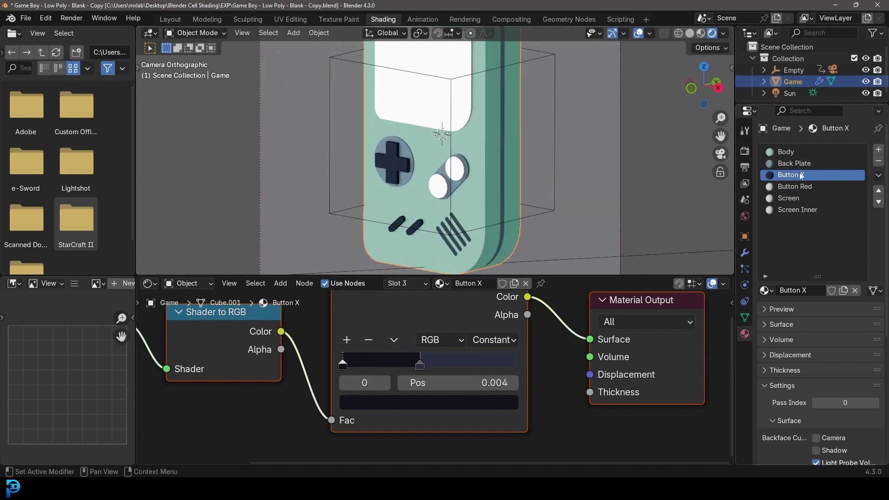
Step: Delete the Button Red material's default nodes and paste the copied Body node setup in their place
click(794, 187)
scroll(518, 365, down, 3)
drag(302, 326, 579, 421)
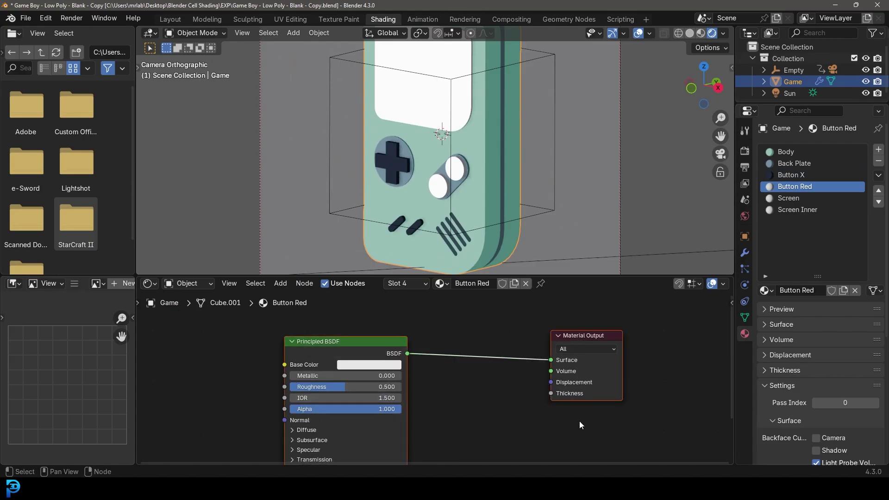
key(x)
right_click(371, 332)
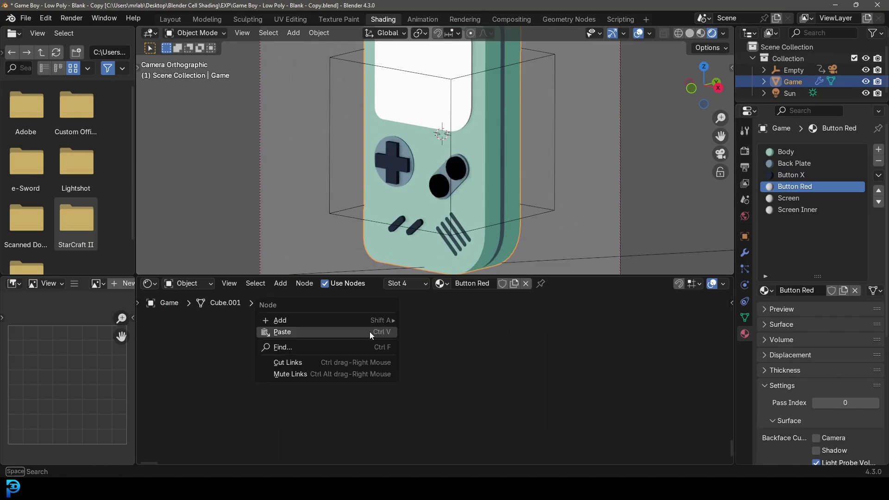
click(371, 331)
scroll(417, 366, up, 2)
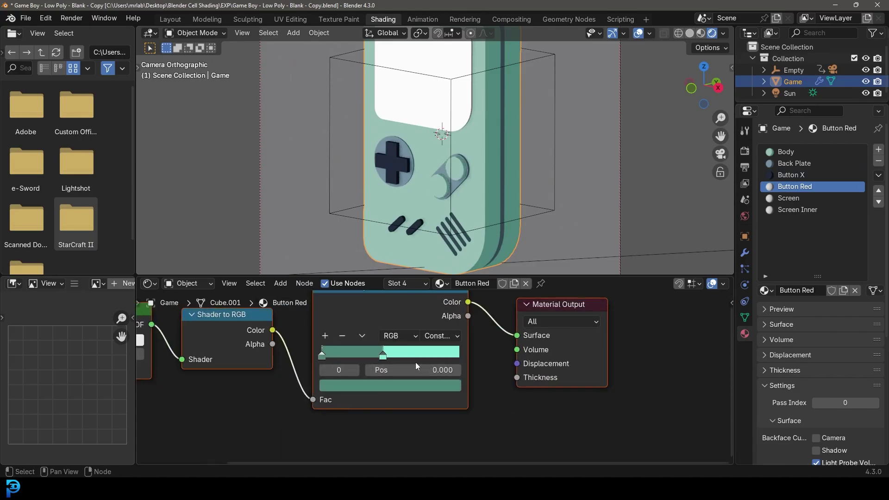
Step: Recolour the Button Red Color Ramp's mint stop to a bright red with hue 0.999 and value 0.863, and copy that colour
click(384, 356)
click(389, 386)
drag(443, 228, 443, 188)
key(ctrl+v)
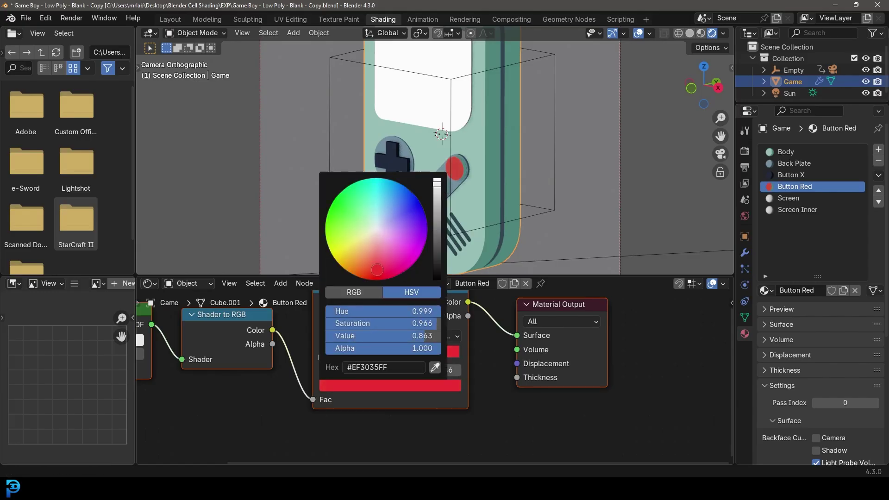
Step: Paste the bright red onto the Button Red Color Ramp's stop at position 0
click(322, 355)
click(340, 386)
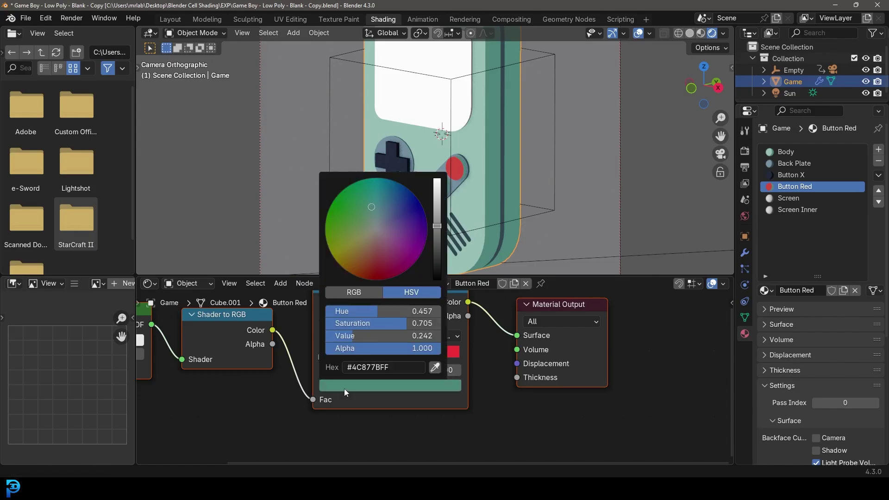
key(ctrl+v)
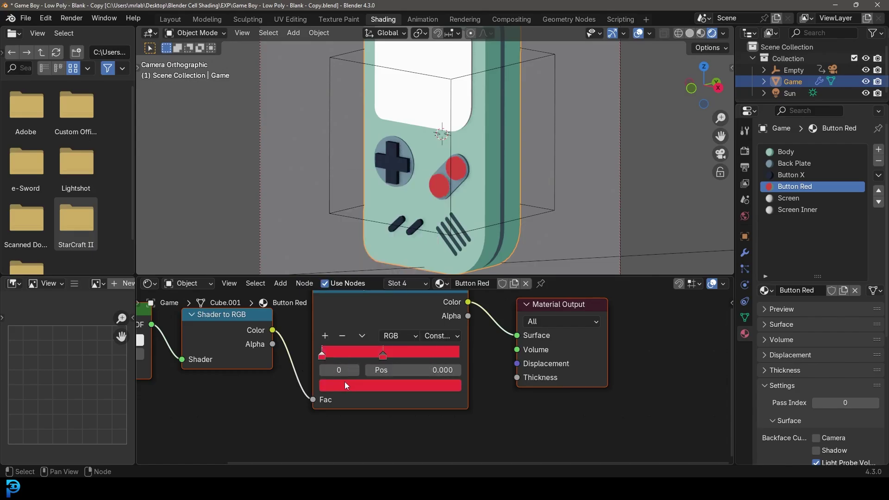
Step: Darken the Button Red ramp's stop at position 0 to a deep red with a value of about 0.28
click(387, 386)
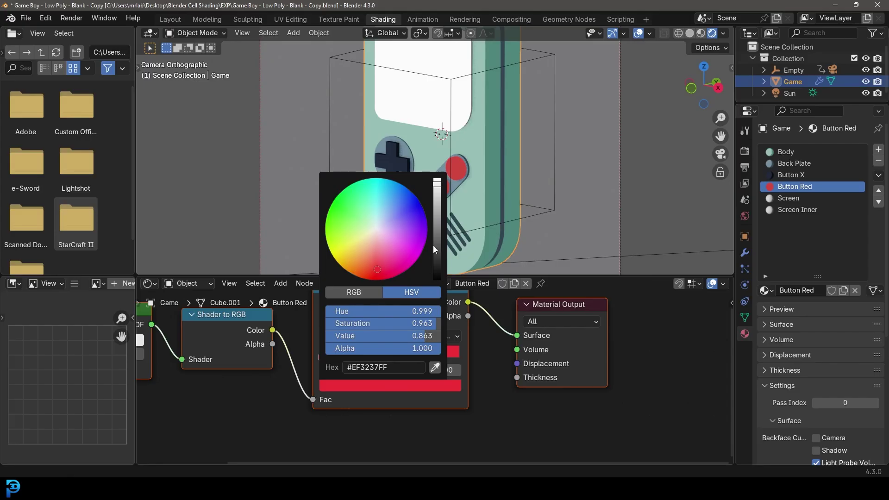
drag(439, 198, 441, 212)
scroll(506, 185, up, 8)
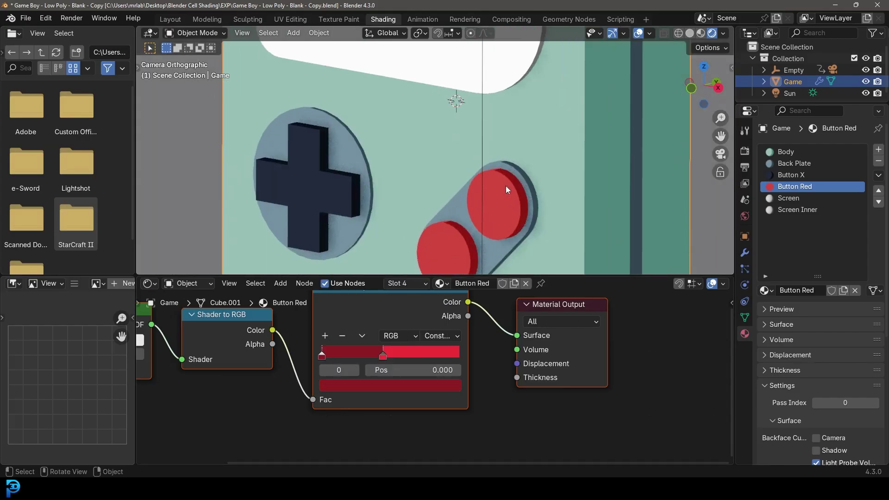
scroll(476, 124, up, 2)
click(391, 387)
mouse_move(435, 229)
mouse_down()
mouse_move(437, 246)
mouse_move(437, 222)
mouse_up()
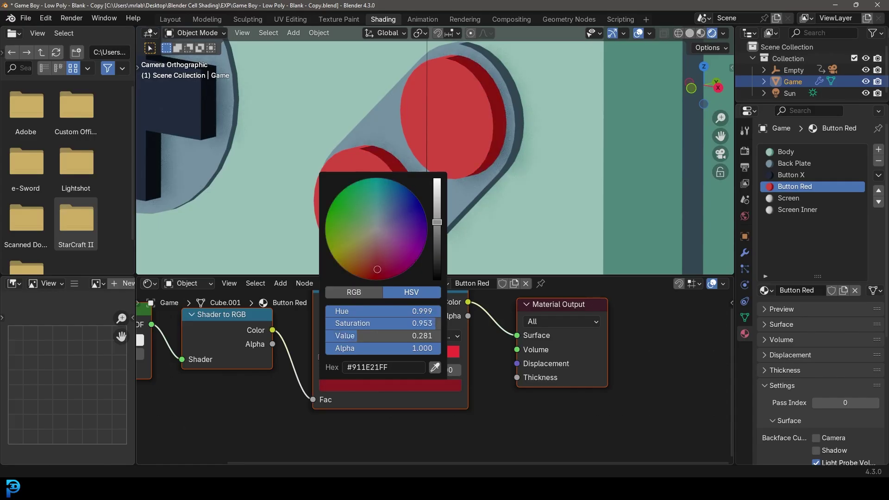
scroll(562, 91, down, 3)
scroll(482, 121, down, 2)
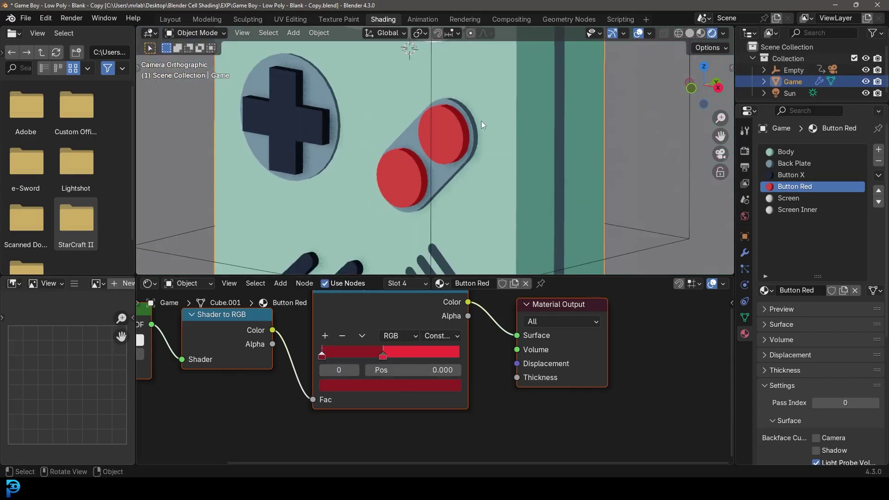
scroll(451, 211, down, 1)
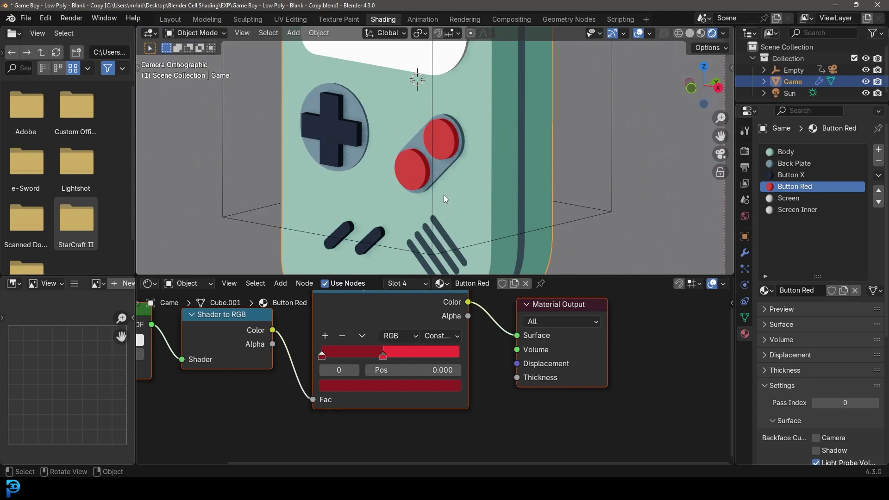
Step: Replace the Screen material's default nodes with the copied Body cel-shading node setup
scroll(443, 196, down, 2)
middle_drag(443, 196, 440, 173)
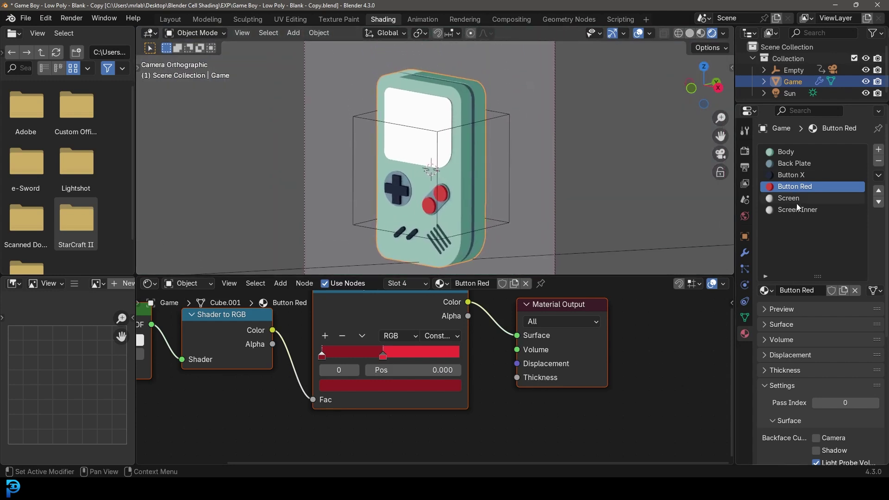
click(792, 200)
key(Home)
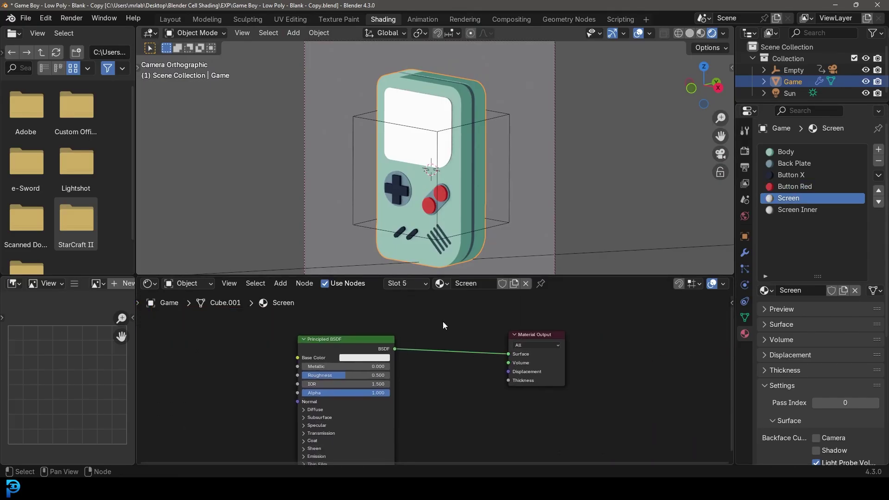
drag(325, 321, 567, 418)
key(Delete)
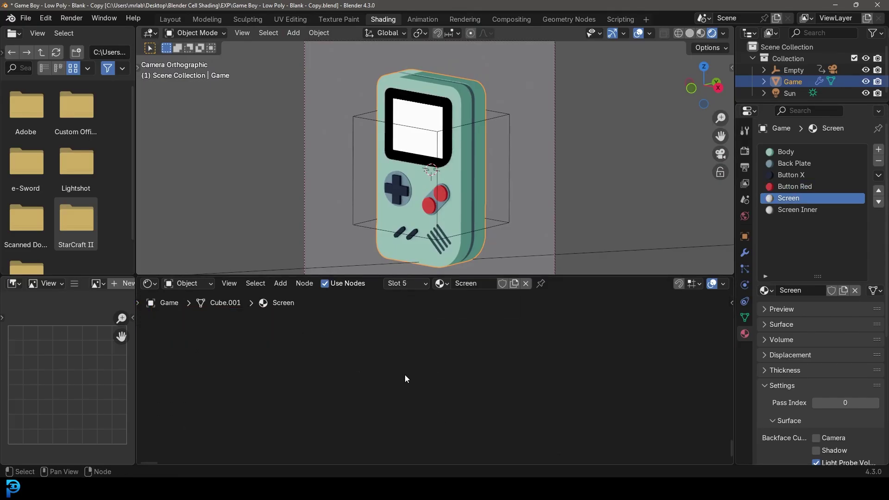
key(ctrl+v)
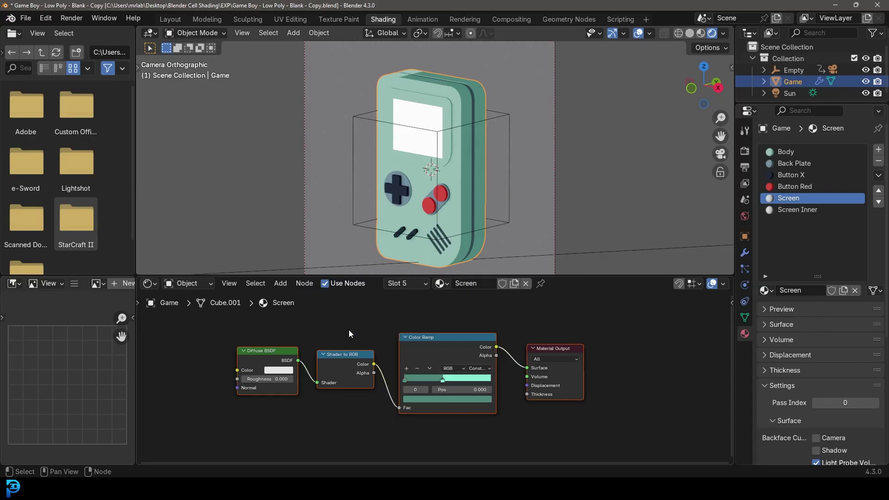
Step: Recolour the Screen Color Ramp's mint stop at position 0.449 to a deep green
scroll(393, 331, up, 1)
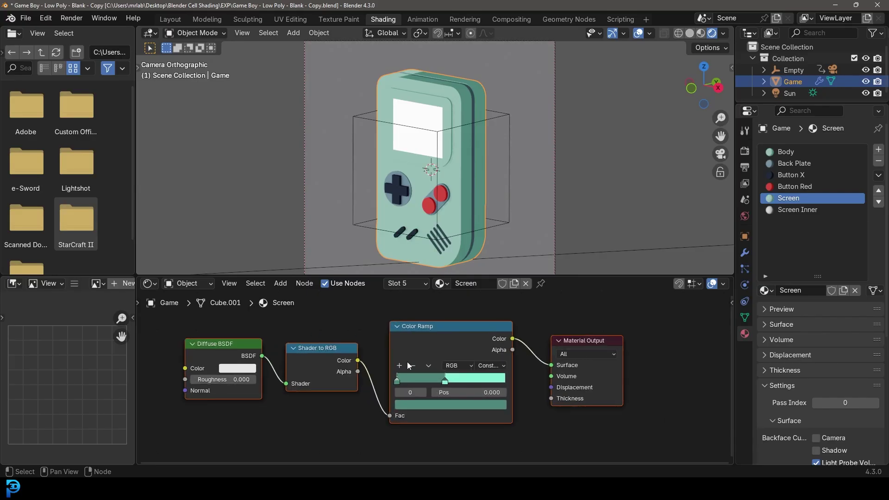
scroll(437, 376, up, 2)
click(449, 387)
drag(449, 386, 449, 387)
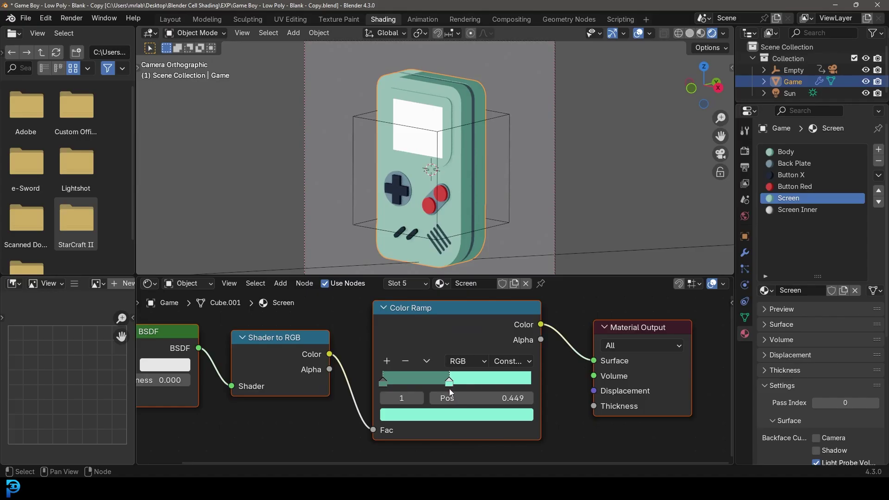
click(462, 416)
drag(508, 240, 507, 284)
drag(429, 209, 432, 211)
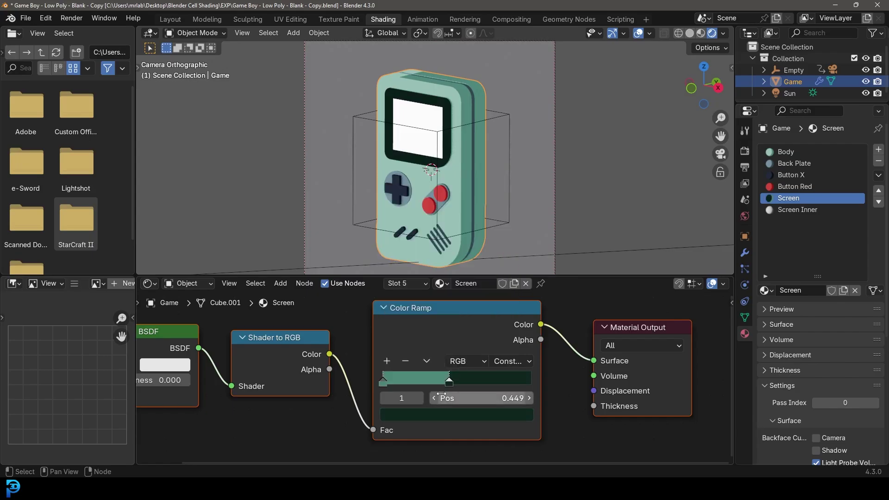
click(467, 419)
drag(510, 269, 507, 259)
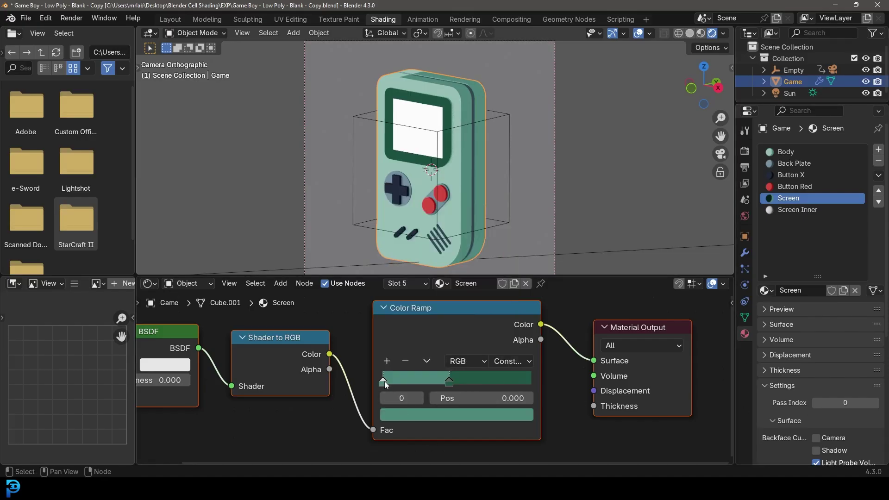
Step: Apply the same deep green to the Screen Color Ramp's stop at position 0
click(418, 416)
key(ctrl+z)
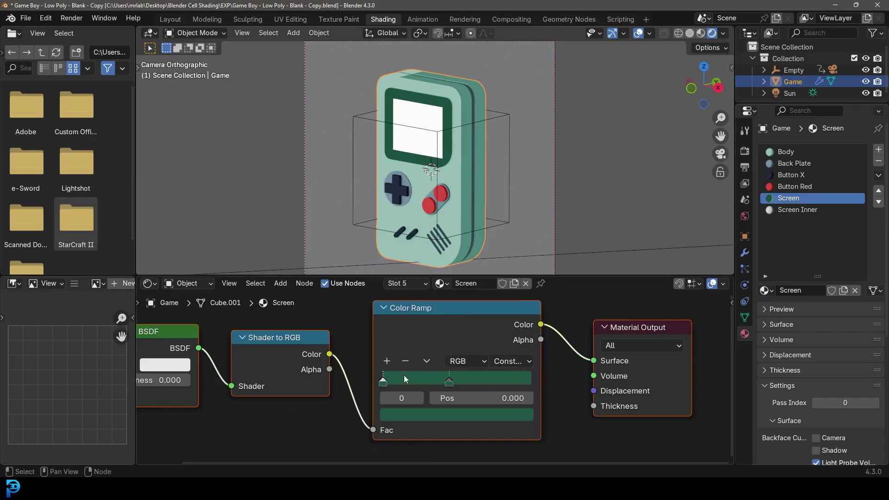
scroll(451, 99, up, 5)
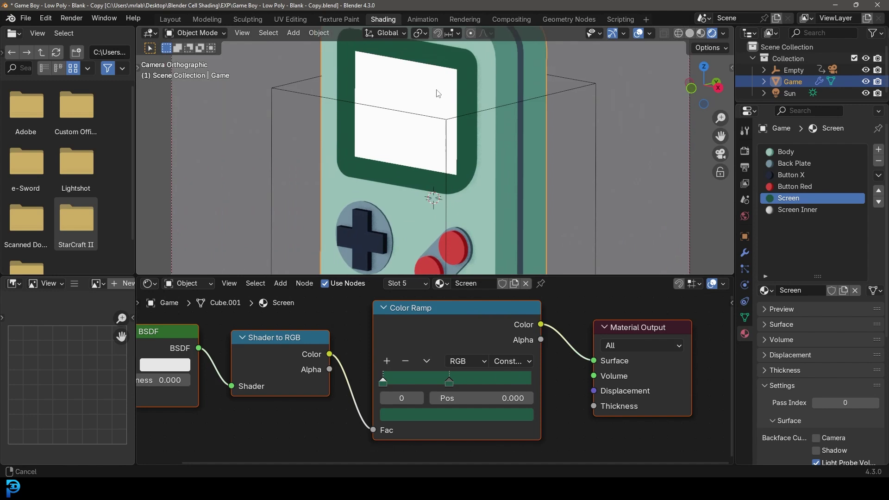
scroll(445, 103, down, 3)
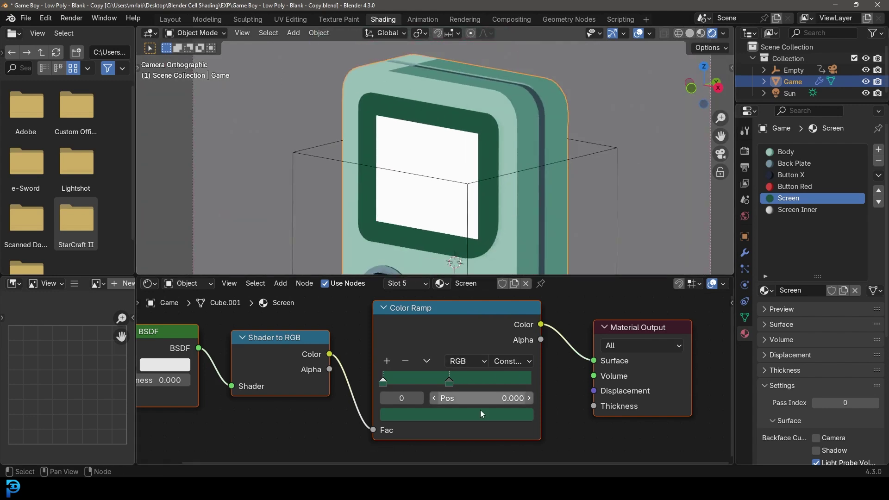
Step: Darken the Screen ramp's stop at position 0 to a value of about 0.034
click(451, 393)
click(454, 413)
drag(514, 276, 508, 276)
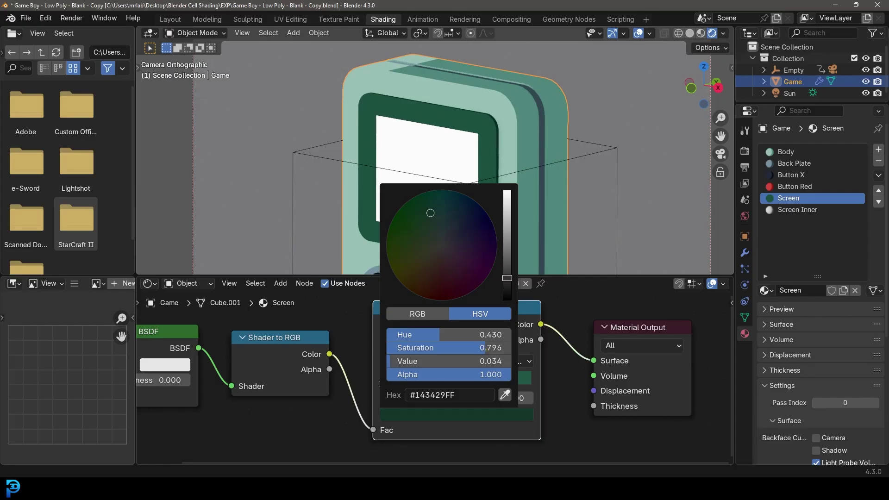
Step: Shift the Screen ramp's second stop to position 0.463 and darken it to green #112D24 with value 0.027
drag(449, 383, 458, 418)
click(458, 415)
drag(507, 274, 507, 279)
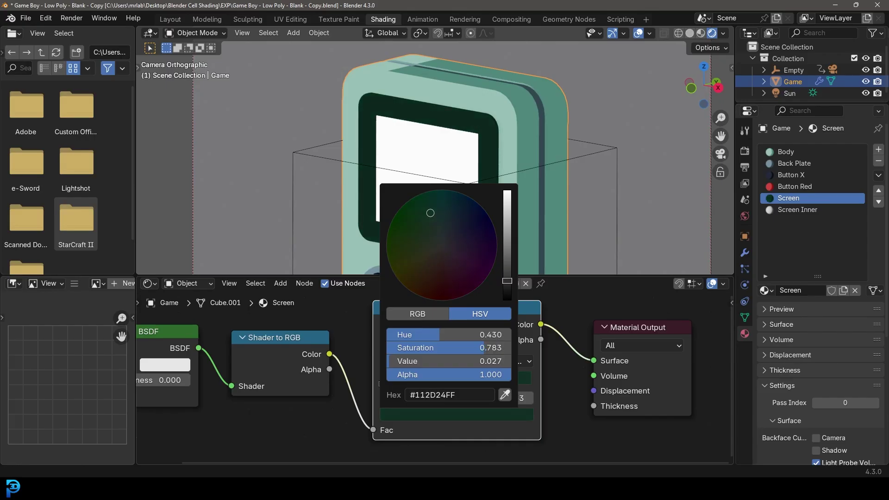
scroll(466, 169, down, 2)
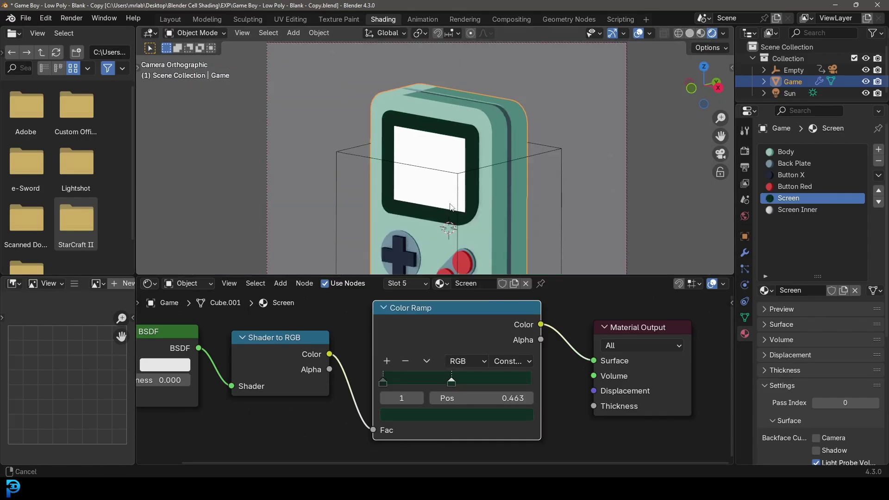
scroll(451, 207, up, 4)
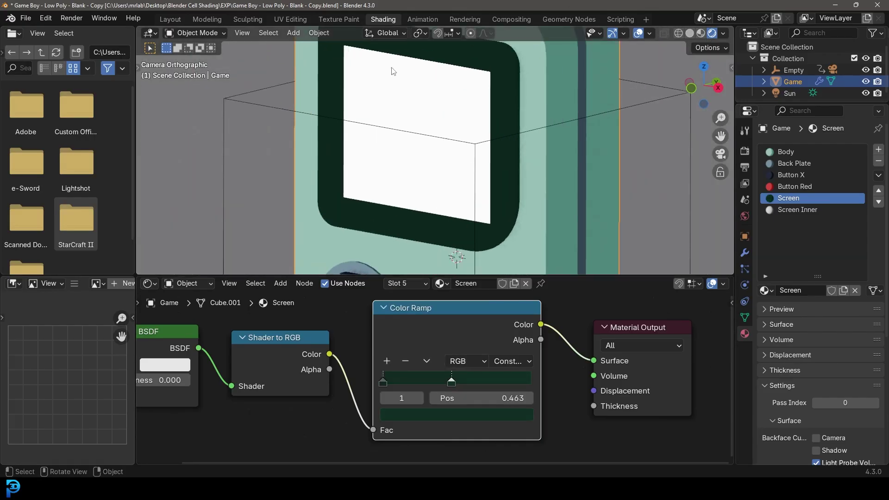
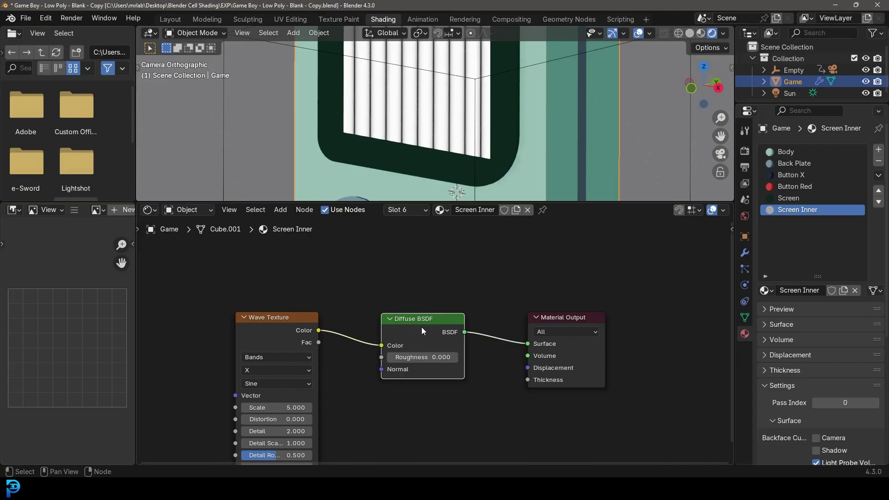
Step: Insert a Color Ramp node between the Screen Inner material's Wave Texture and Diffuse BSDF
key(shift+a)
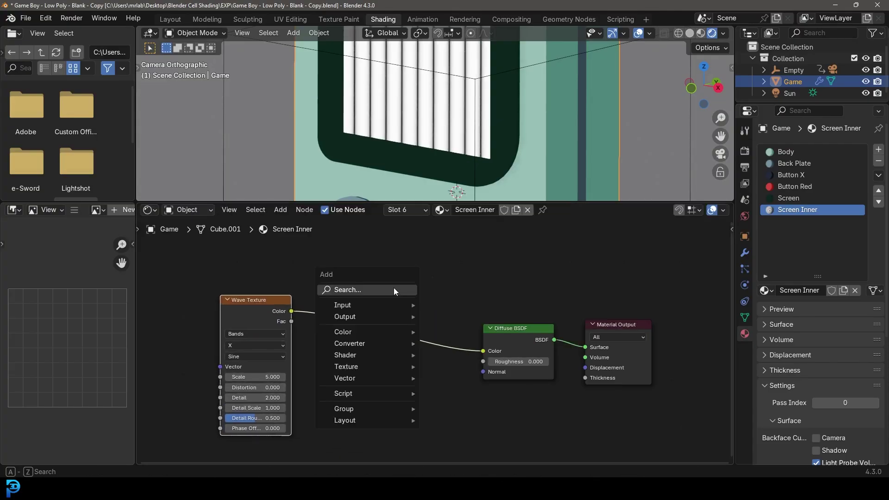
click(394, 288)
text(color)
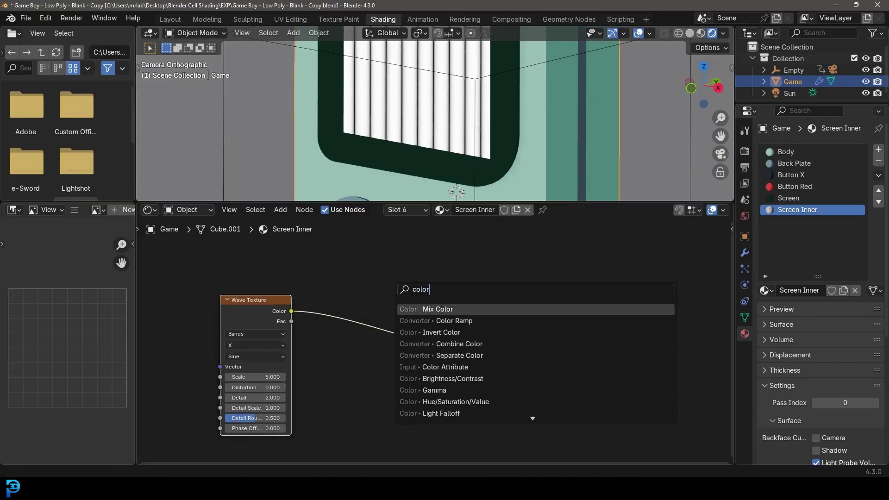
click(436, 321)
click(313, 382)
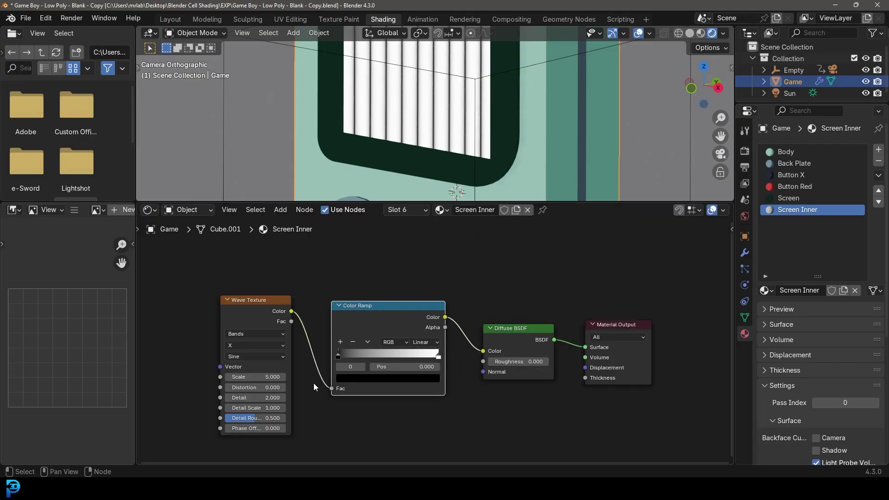
Step: Set the Wave Texture's scale to 0.3 and bring the ramp's black and white stops close together, white at 0.621
scroll(302, 337, up, 2)
double_click(297, 373)
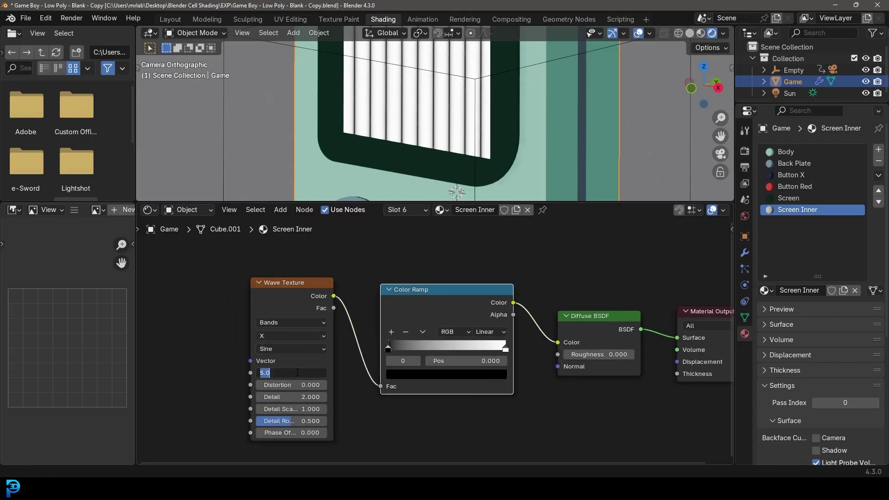
text(0.3)
key(Return)
drag(393, 347, 463, 352)
click(463, 348)
Step: Add a Texture Coordinate node with its Object output linked to the Wave Texture's Vector input
scroll(333, 334, down, 2)
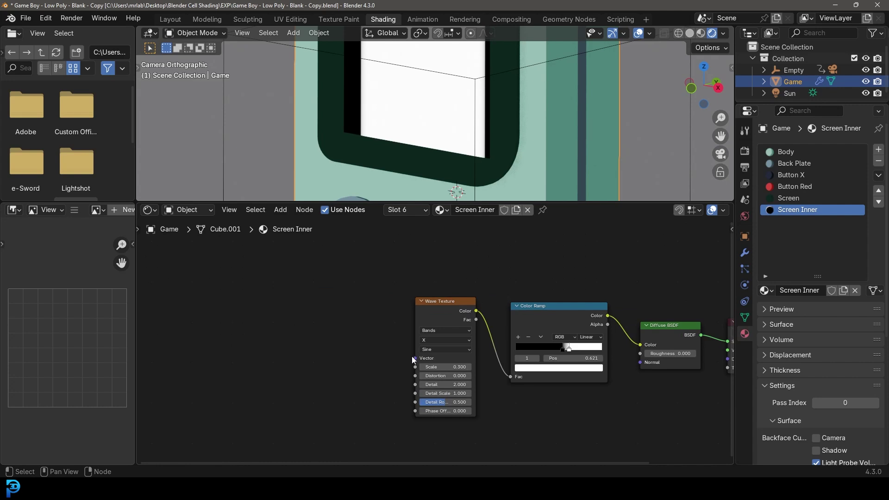
drag(415, 358, 330, 298)
text(texture coo)
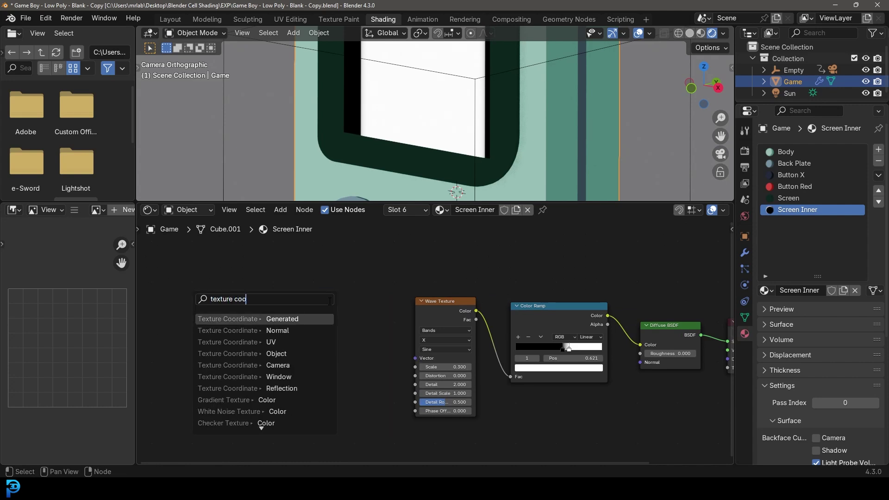
click(295, 354)
click(285, 354)
scroll(320, 314, up, 2)
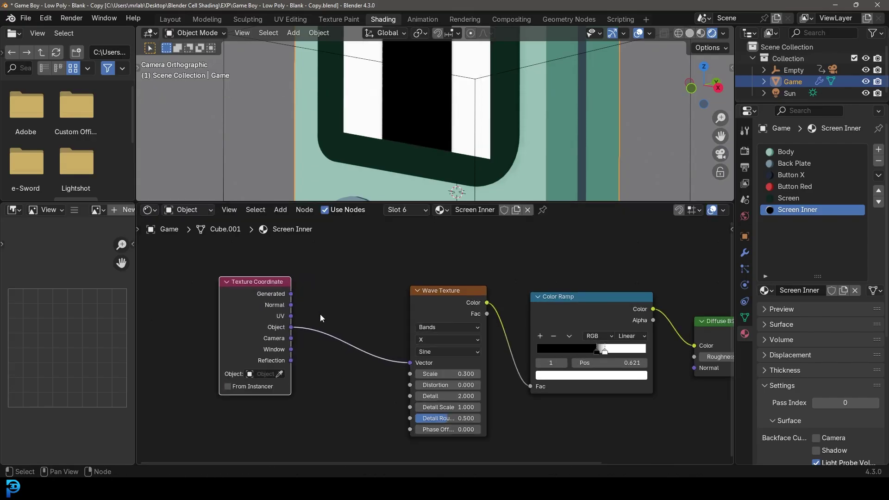
Step: Insert a Mapping node between the Texture Coordinate and Wave Texture nodes
scroll(376, 307, up, 1)
key(shift+a)
click(382, 306)
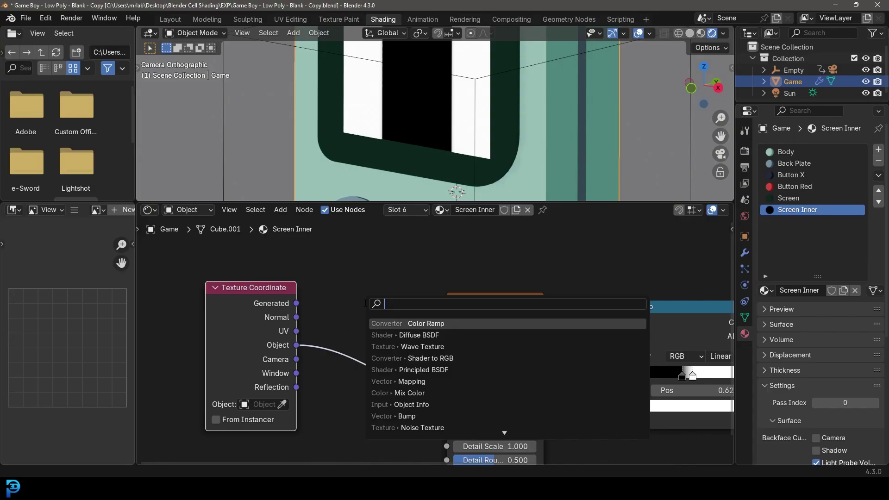
text(mapp)
click(418, 325)
click(349, 308)
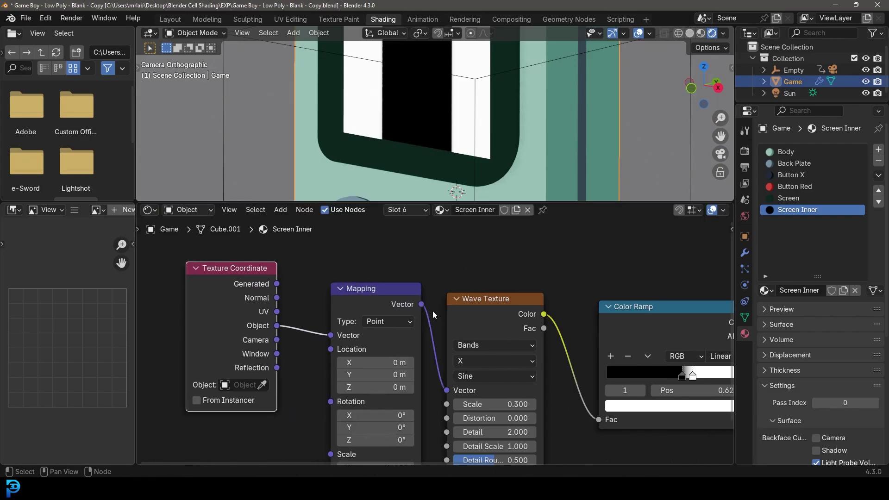
Step: Set the Mapping node's Y rotation to 45° to slant the screen bands diagonally
middle_drag(482, 329, 485, 283)
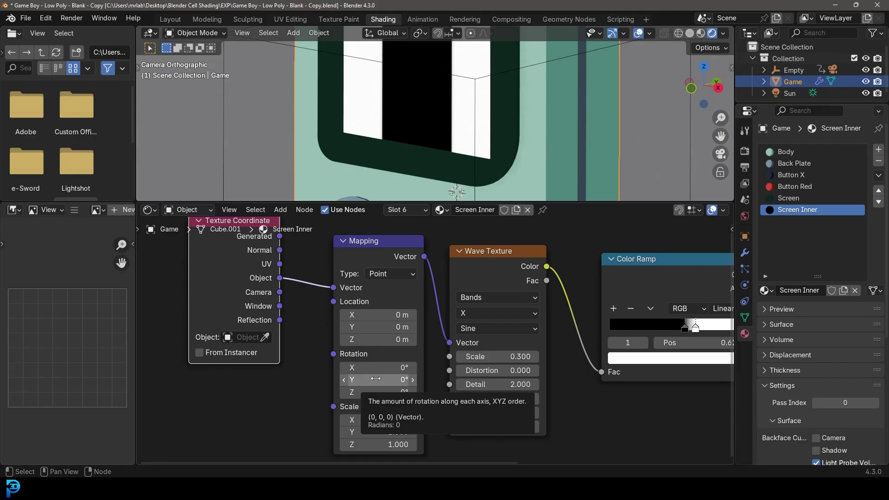
click(376, 379)
text(45)
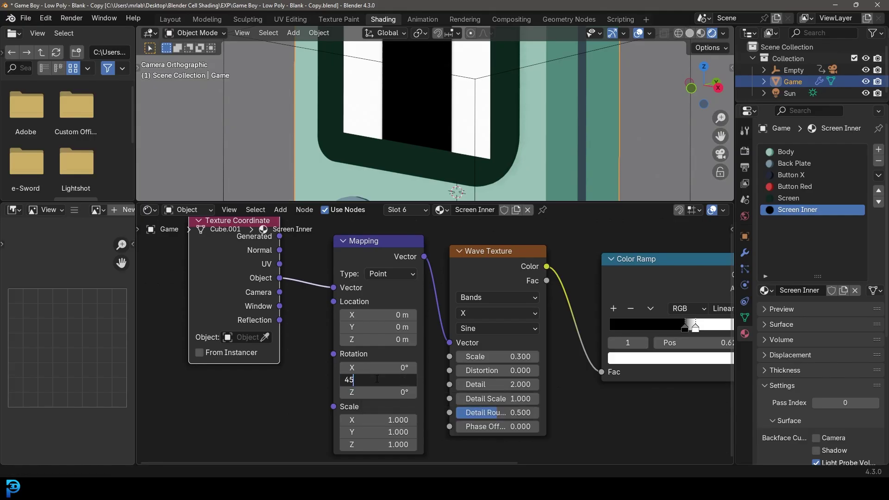
key(Return)
scroll(437, 97, down, 4)
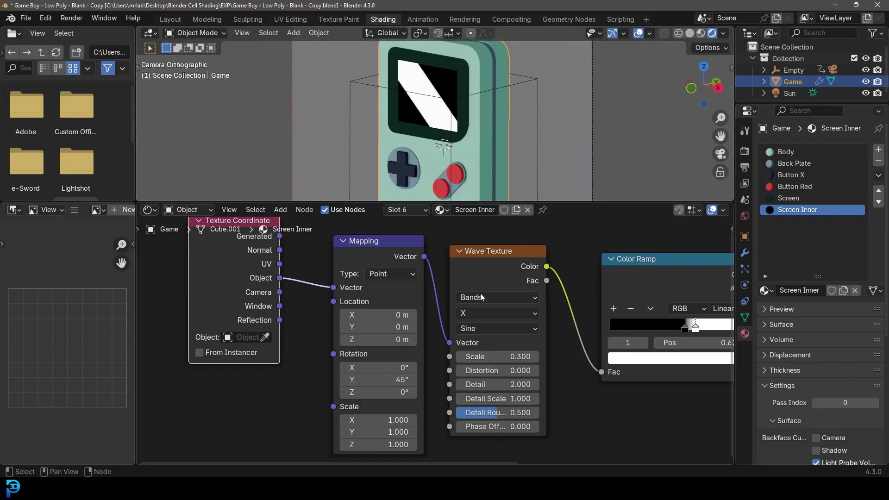
Step: Increase the Wave Texture's scale to 0.880 for more diagonal stripes on the screen
middle_drag(513, 313, 436, 324)
drag(419, 367, 469, 367)
scroll(452, 61, up, 2)
middle_drag(602, 353, 467, 357)
scroll(401, 363, up, 2)
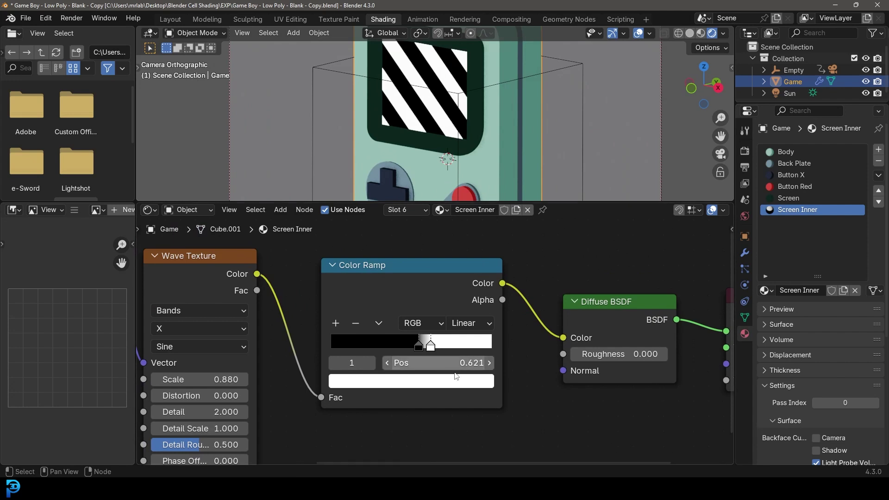
Step: Move the Screen Inner ramp's black stop closer to position 0 and recolour it dark green #132B12
scroll(430, 342, up, 1)
drag(416, 346, 392, 349)
click(401, 380)
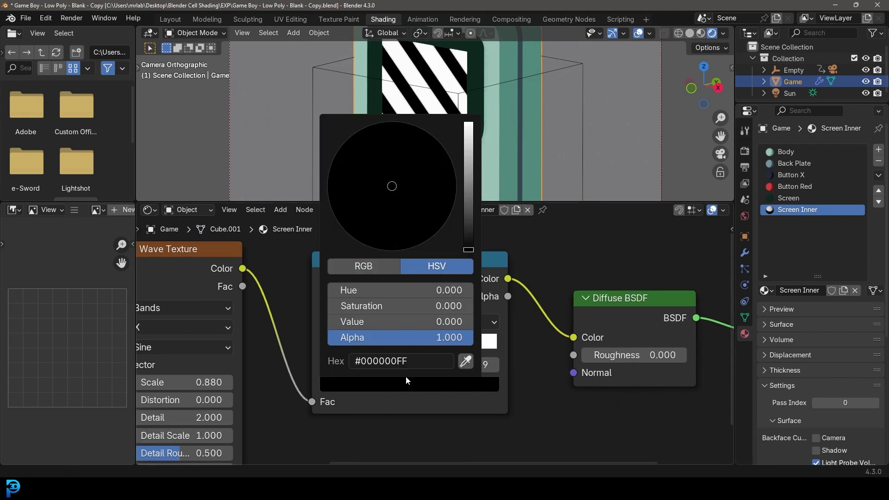
drag(470, 223, 469, 221)
drag(368, 175, 358, 169)
drag(474, 230, 469, 227)
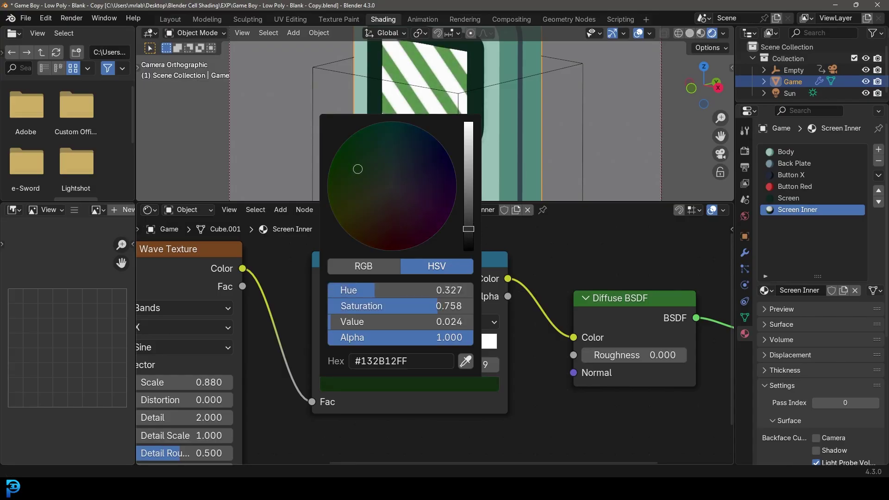
Step: Recolour the Screen Inner ramp's white stop to a bright light green
drag(431, 346, 433, 351)
click(439, 388)
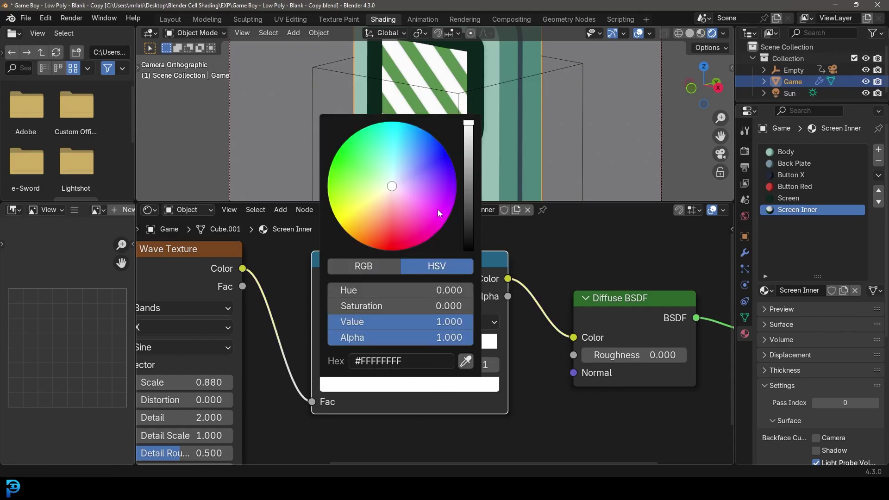
drag(370, 172, 360, 163)
Step: Bring the dark and light green ramp stops together for crisp stripe edges, with the light stop at 0.491
click(370, 347)
mouse_move(370, 346)
mouse_down()
mouse_move(470, 348)
mouse_move(381, 346)
mouse_up()
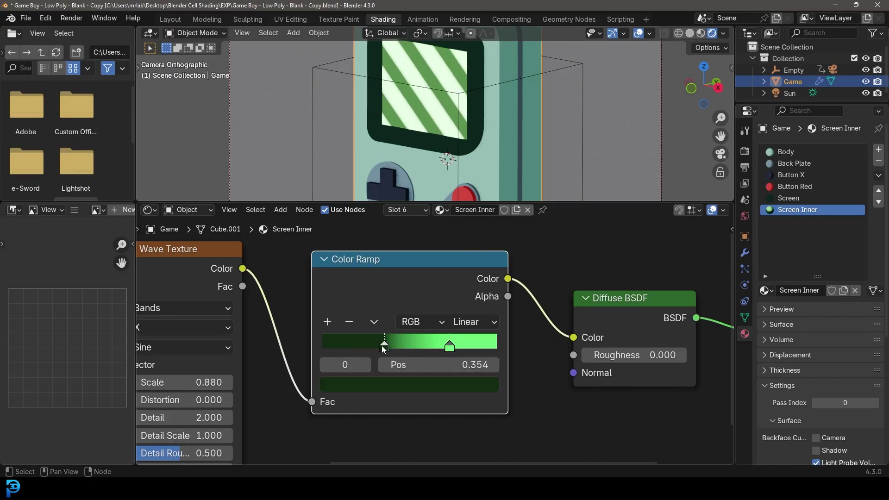
drag(450, 347, 441, 348)
scroll(441, 348, down, 2)
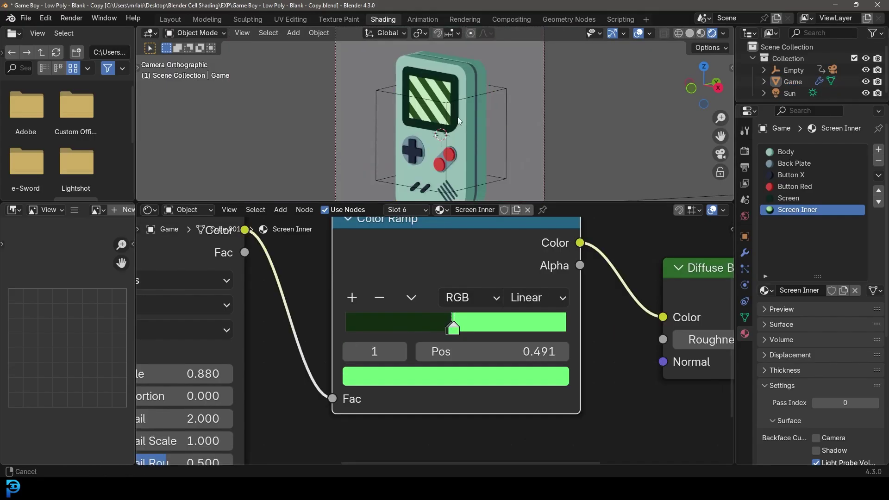
middle_drag(458, 84, 467, 84)
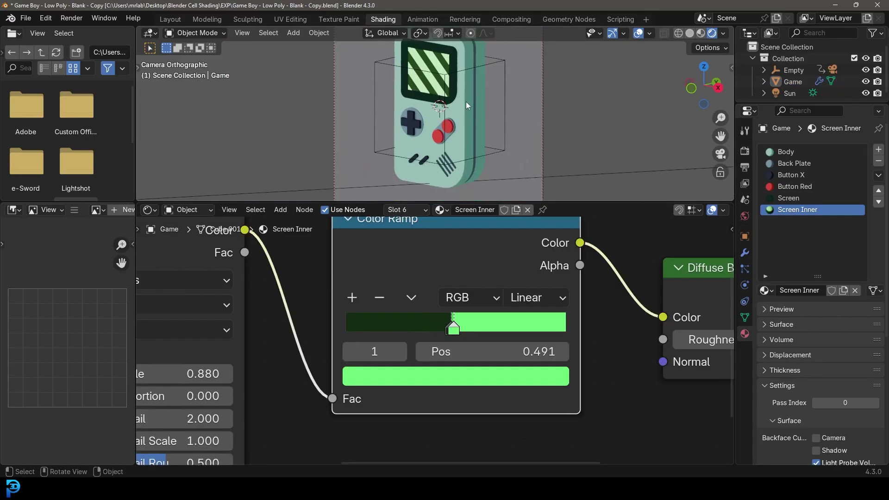
Step: Check the striped screen up close, return to the Layout workspace and save the Game Boy file
scroll(466, 90, up, 3)
drag(391, 204, 391, 334)
scroll(501, 133, up, 4)
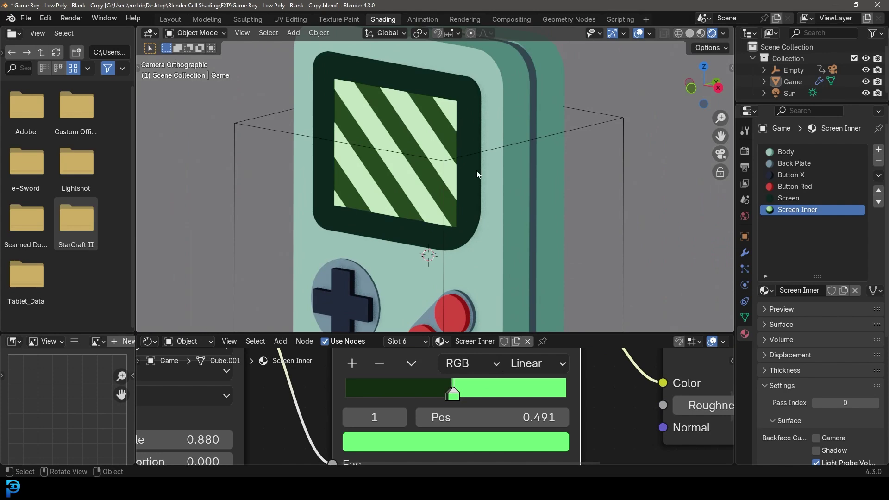
scroll(478, 170, down, 3)
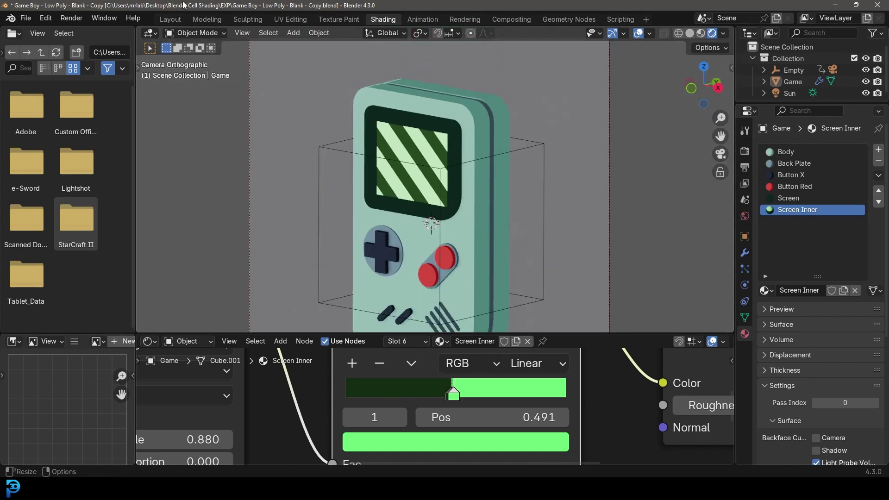
click(169, 19)
key(ctrl+s)
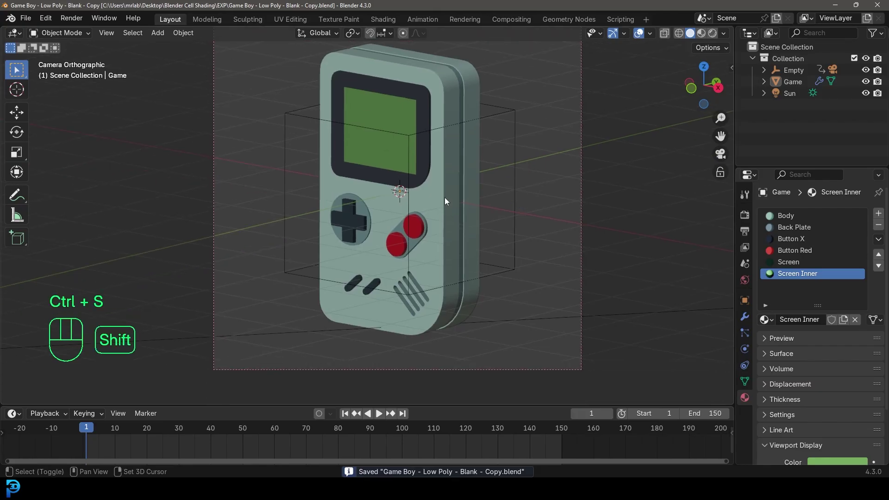
Step: Add an empty Grease Pencil object to the scene
key(shift+a)
mouse_move(414, 215)
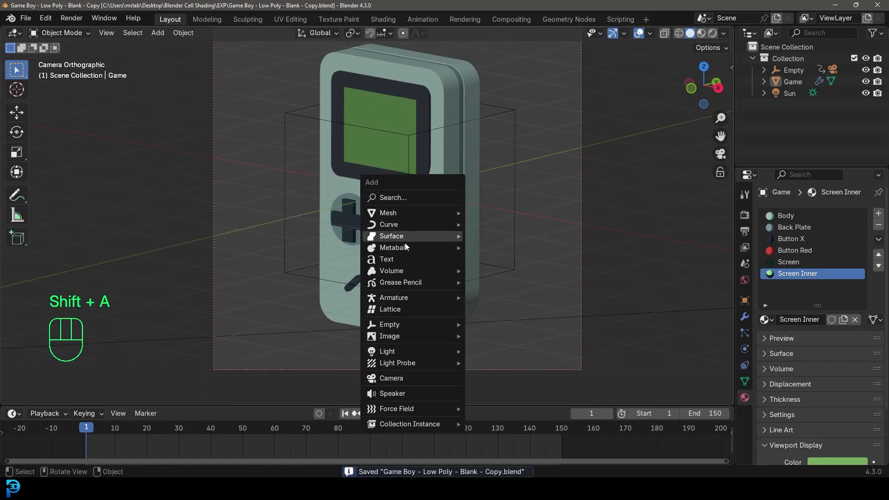
mouse_move(420, 283)
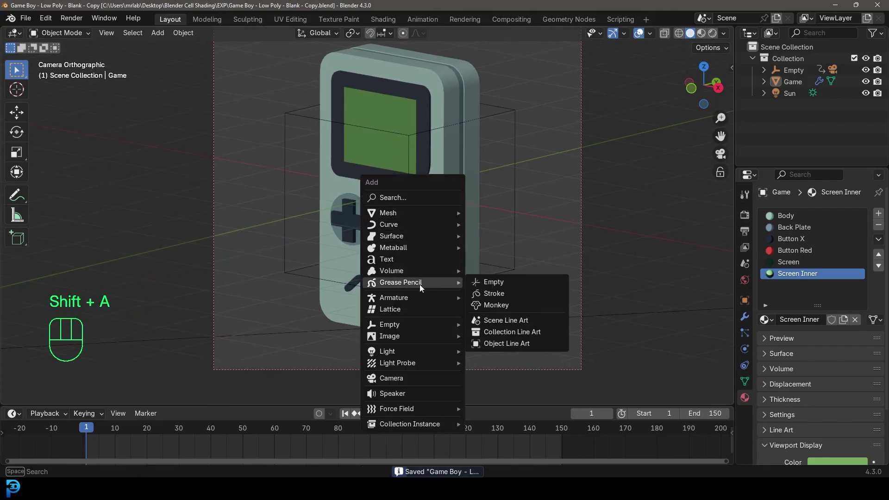
click(500, 287)
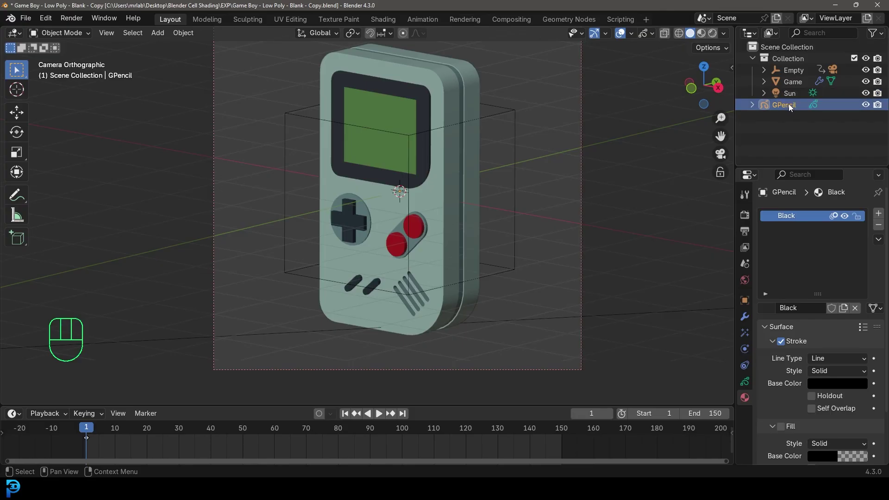
Step: Move the Grease Pencil object into a new collection named "lines"
key(m)
click(743, 102)
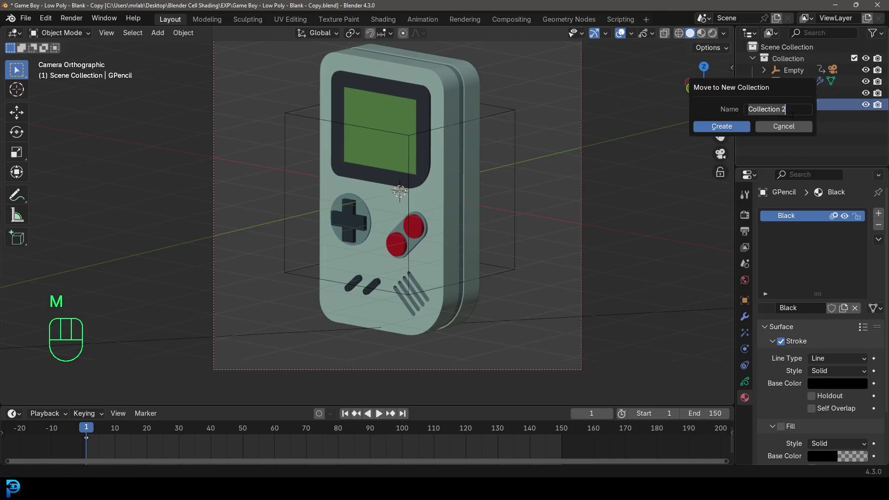
text(lines)
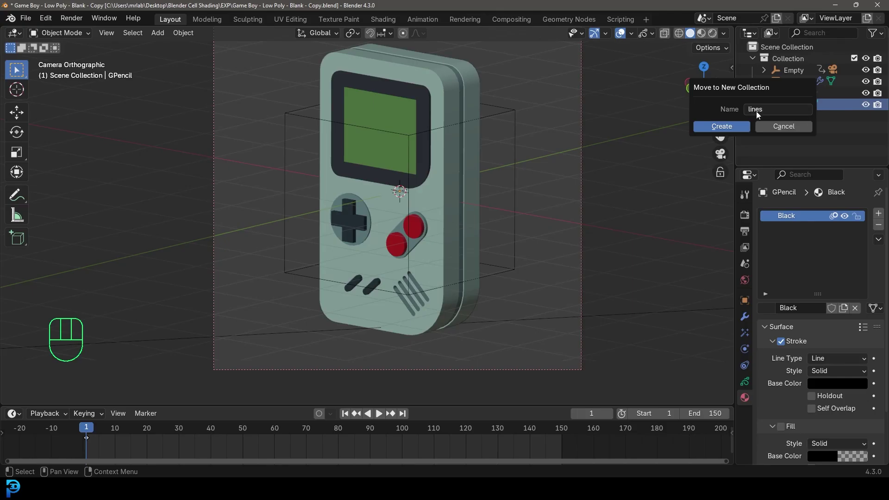
click(734, 124)
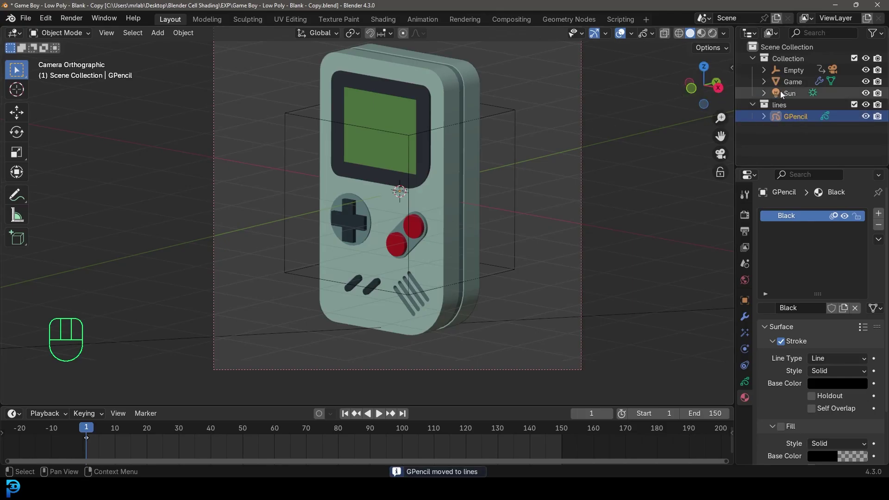
Step: Add a Line Art modifier to the Grease Pencil object in the lines collection
click(764, 117)
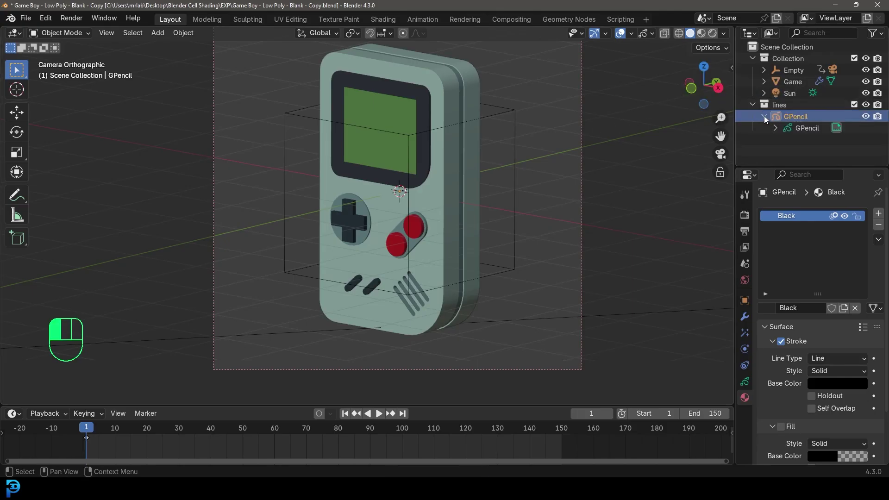
click(821, 129)
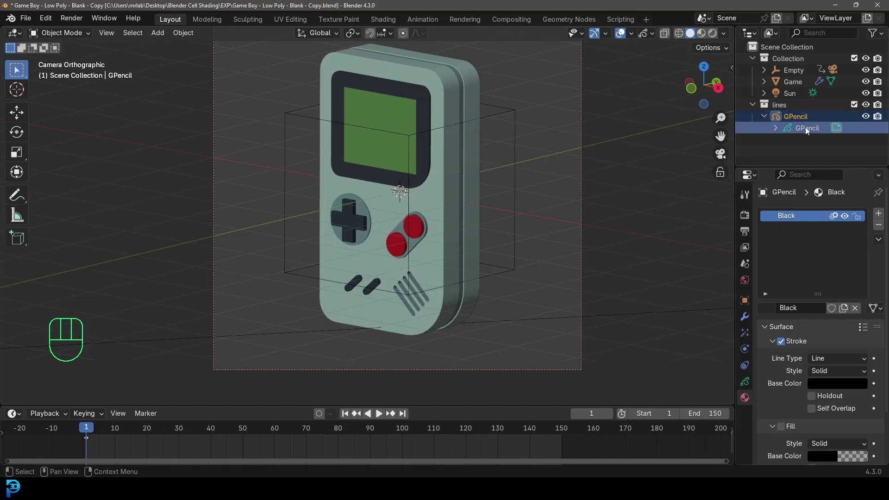
click(745, 316)
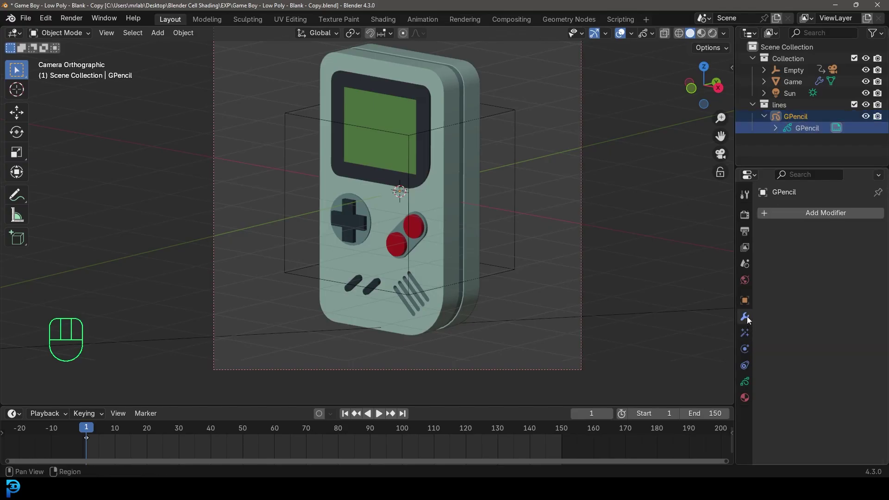
click(819, 210)
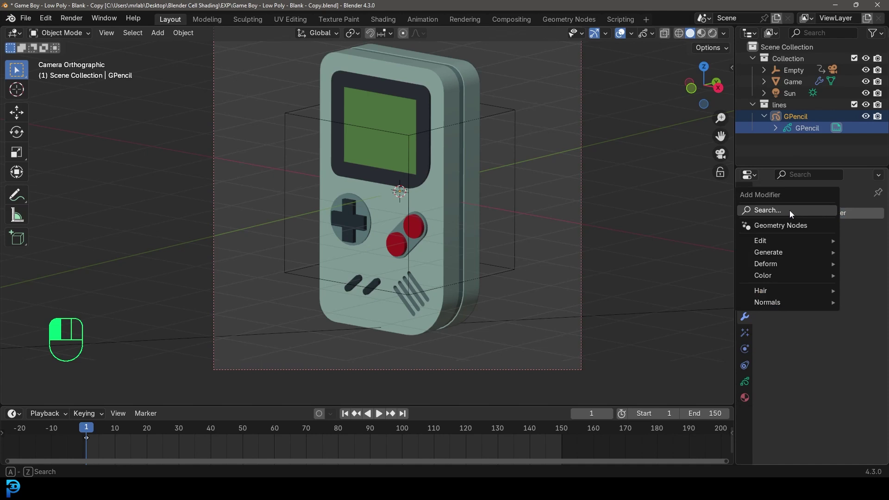
click(790, 211)
text(line a)
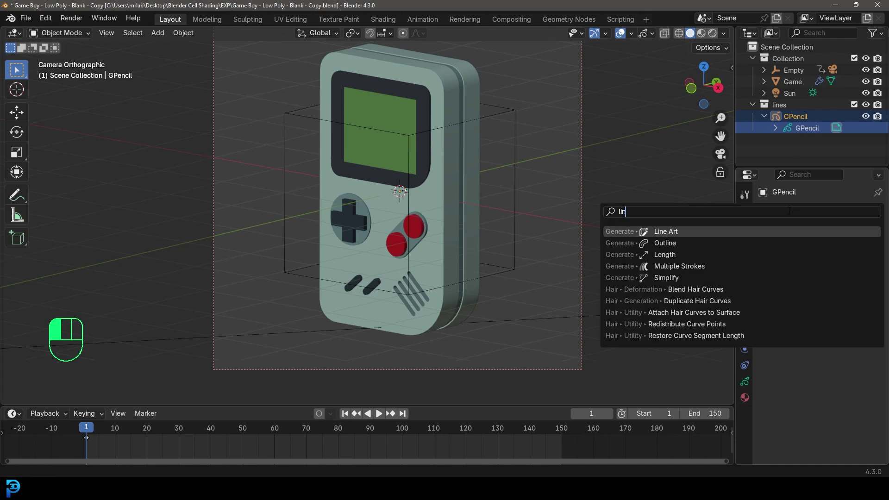
click(677, 231)
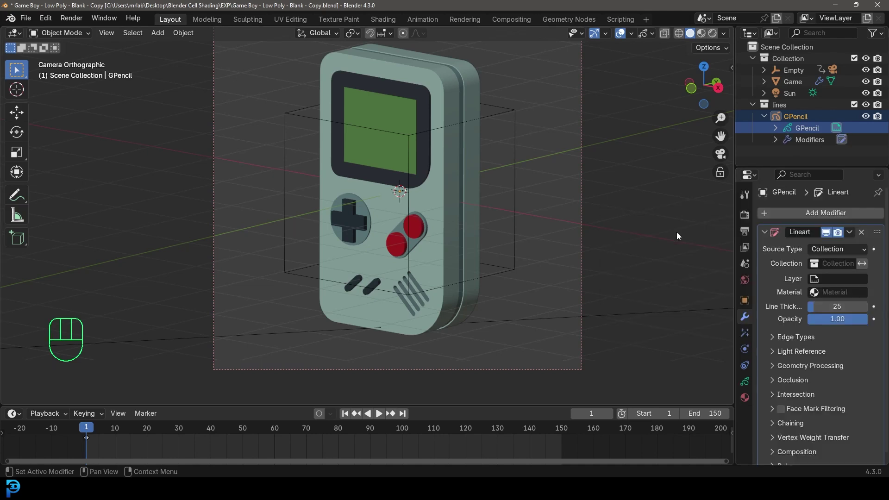
Step: Set the Line Art source collection to the Game Boy's Collection and the line thickness to 10
click(826, 263)
click(733, 281)
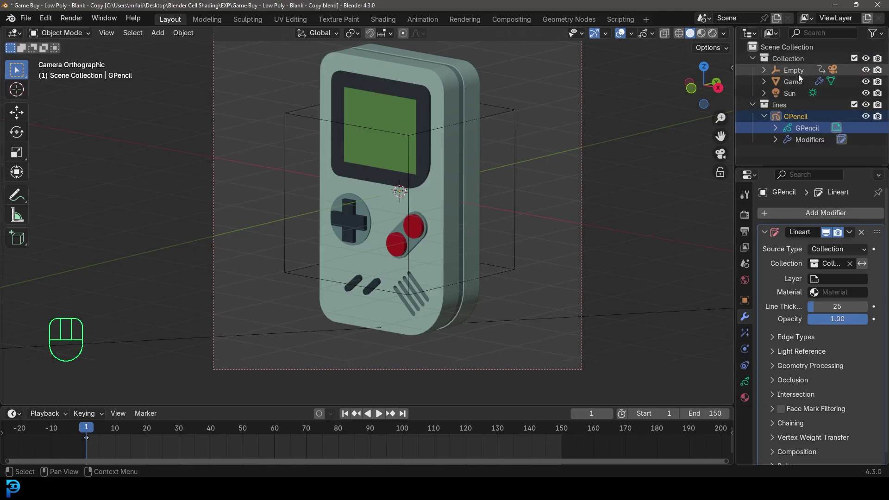
click(840, 307)
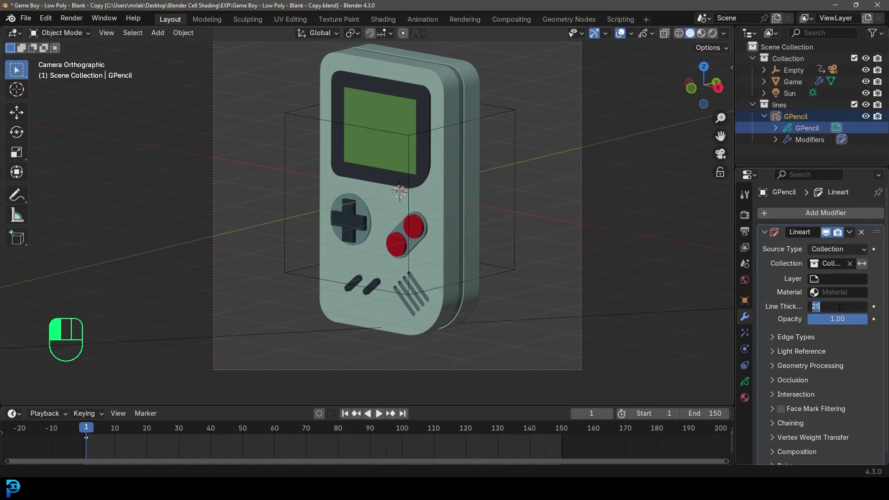
text(10)
key(Return)
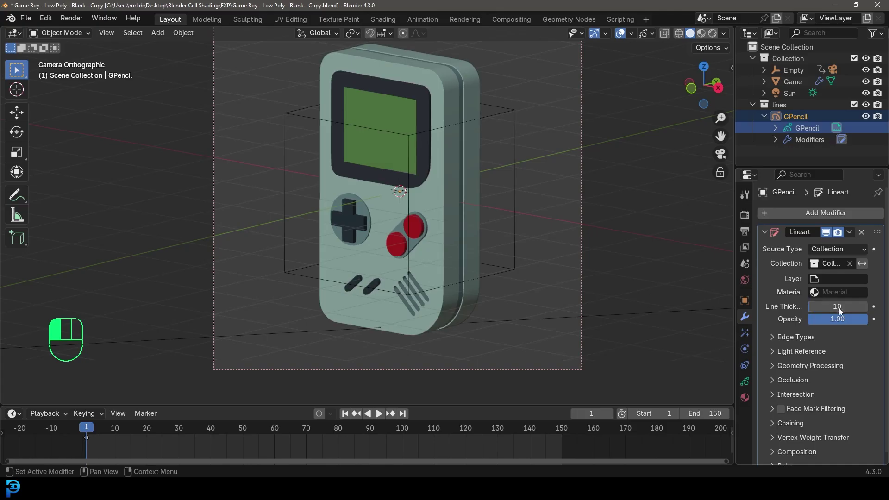
Step: Switch the viewport to rendered shading and give the Line Art modifier the target layer Layer and the material Black
key(z)
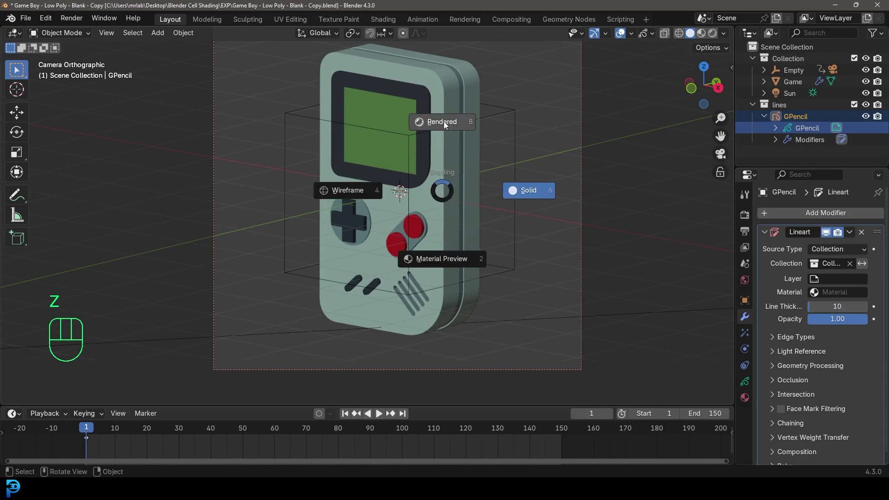
click(444, 121)
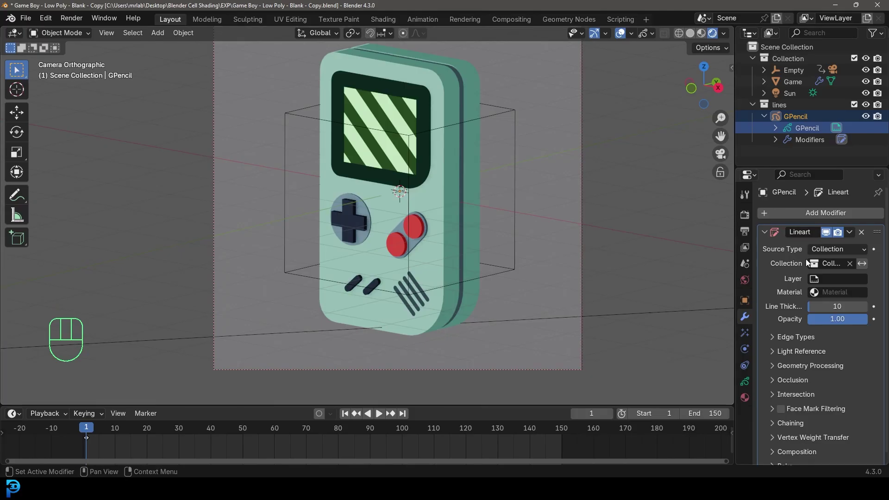
click(815, 280)
click(764, 296)
click(838, 292)
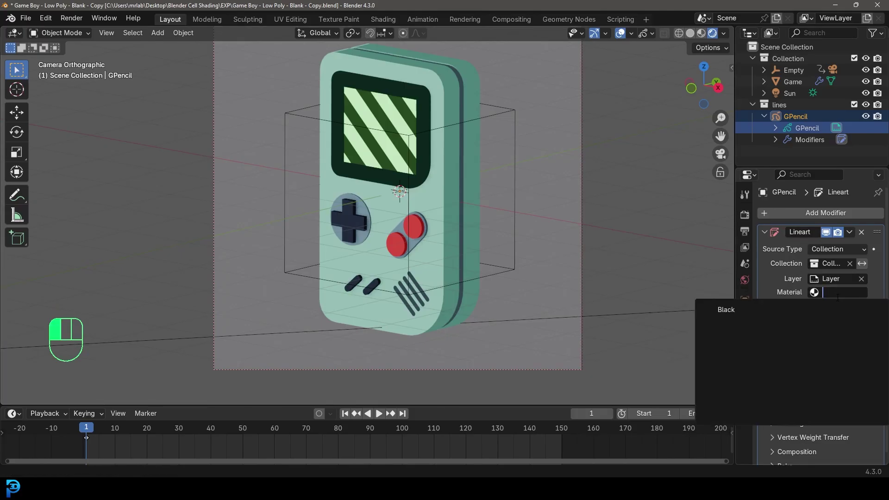
click(742, 310)
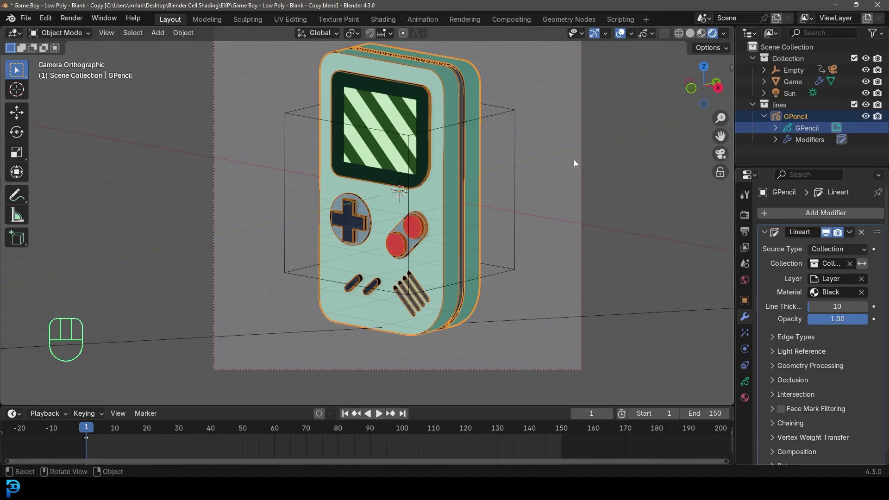
Step: Inspect the outlines around the screen and body edges, and set the Line Art line thickness to 7
key(alt+a)
shift+middle_drag(460, 112, 457, 119)
scroll(458, 122, up, 2)
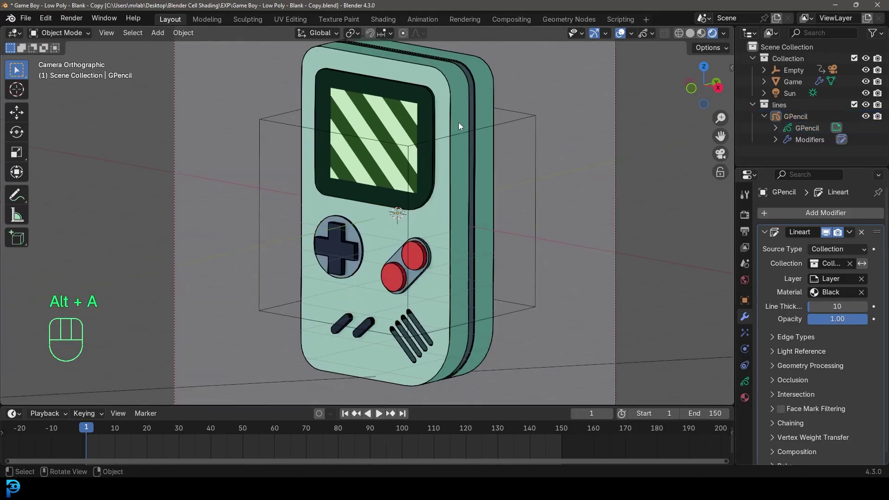
key(z)
shift+middle_drag(444, 91, 326, 113)
scroll(326, 113, up, 3)
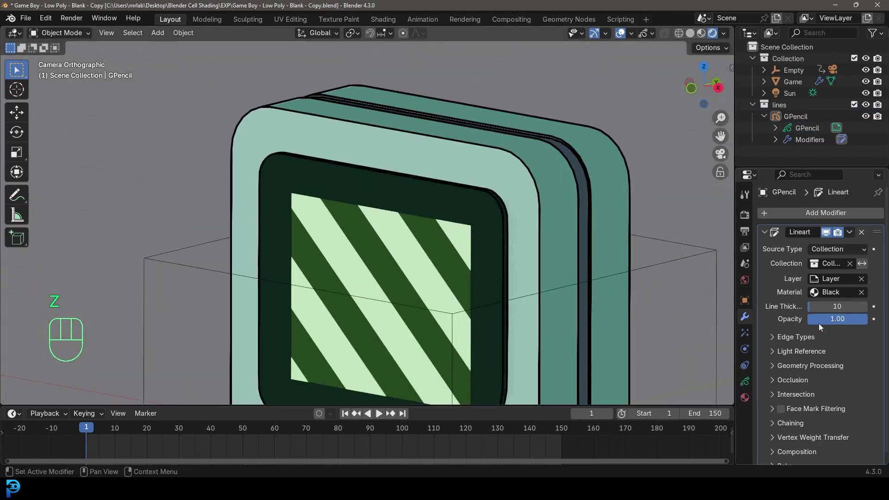
click(826, 307)
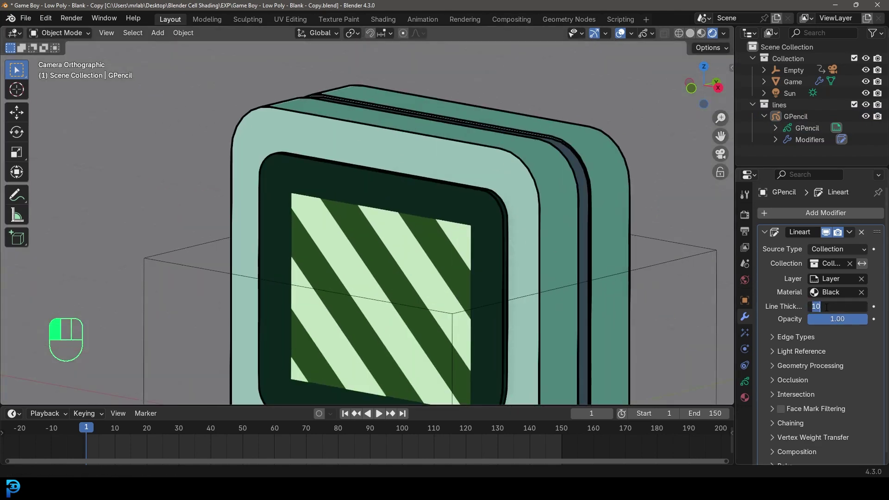
text(7)
key(Return)
scroll(493, 169, down, 5)
shift+middle_drag(492, 169, 452, 154)
key(alt+a)
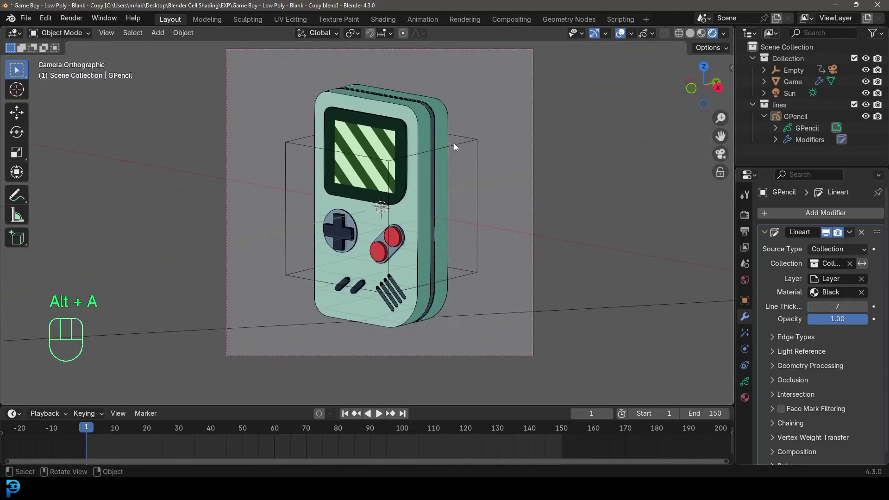
Step: Recolour the Black material's stroke base colour to a very dark navy blue
click(744, 398)
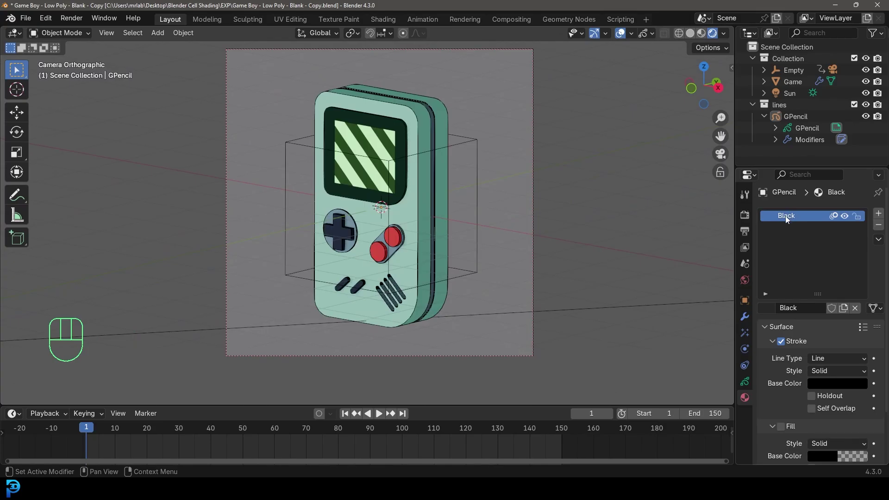
click(830, 384)
mouse_move(859, 278)
mouse_down()
mouse_move(859, 241)
mouse_move(859, 273)
mouse_up()
click(829, 224)
scroll(456, 262, up, 4)
key(alt+a)
Step: Play the rotation animation briefly to preview the outlines, stopping at frame 31
shift+middle_drag(456, 77, 488, 176)
scroll(488, 175, down, 3)
key(space)
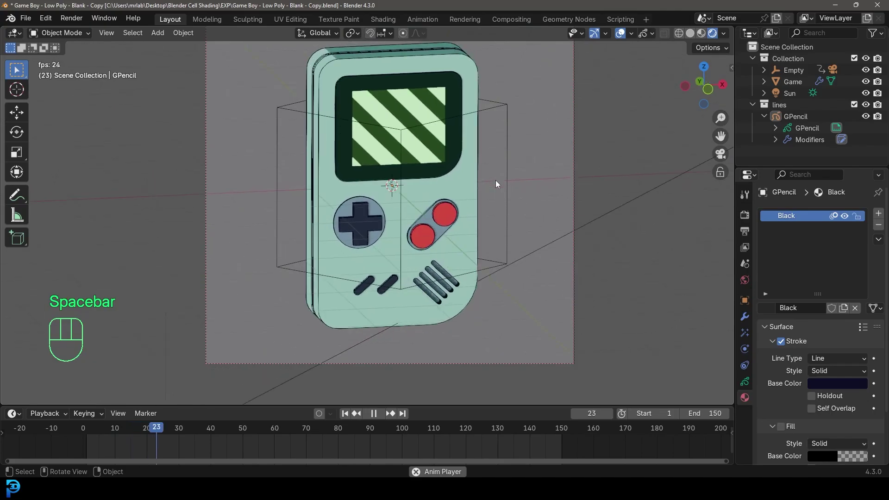
key(space)
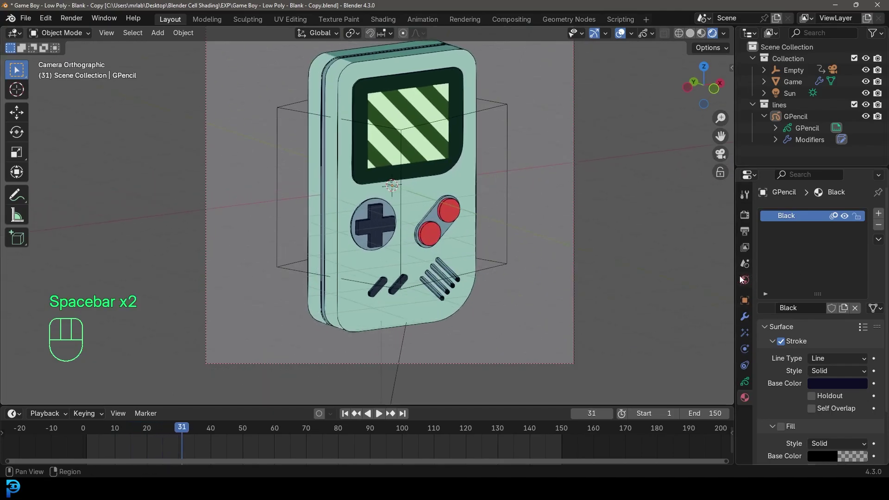
Step: Set the world background colour to a muted green, #497A56
click(744, 280)
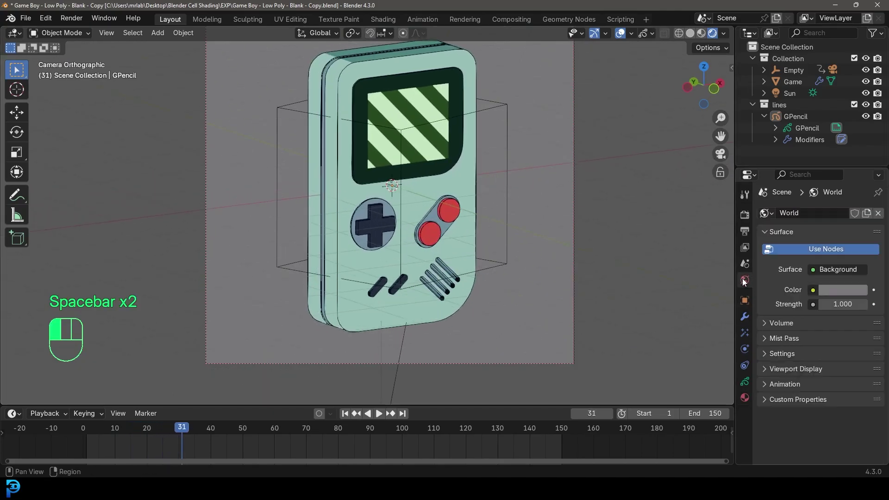
click(836, 291)
click(790, 133)
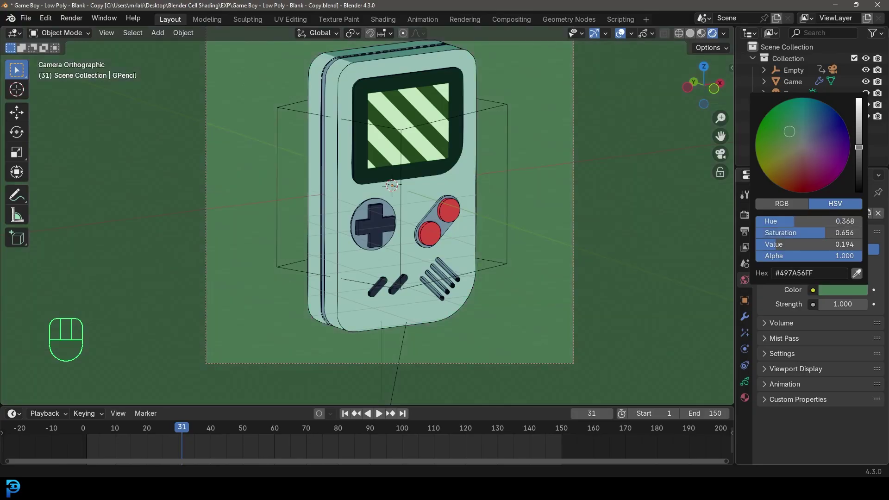
scroll(592, 246, down, 1)
shift+middle_drag(526, 254, 525, 268)
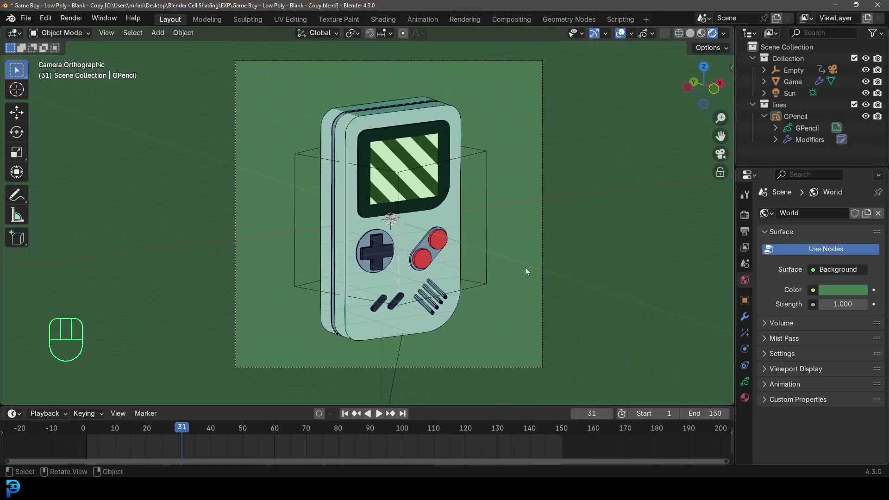
Step: Hide the viewport overlays and play the cel-shaded animation from its start
click(621, 35)
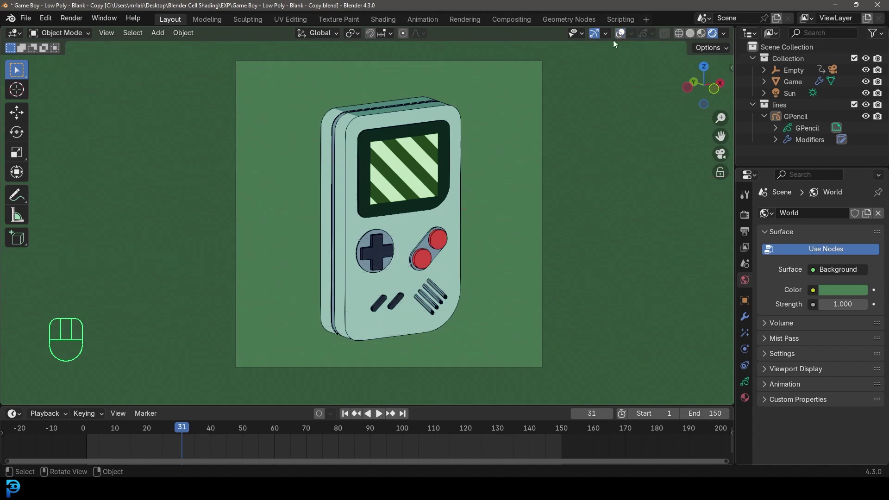
scroll(422, 253, up, 2)
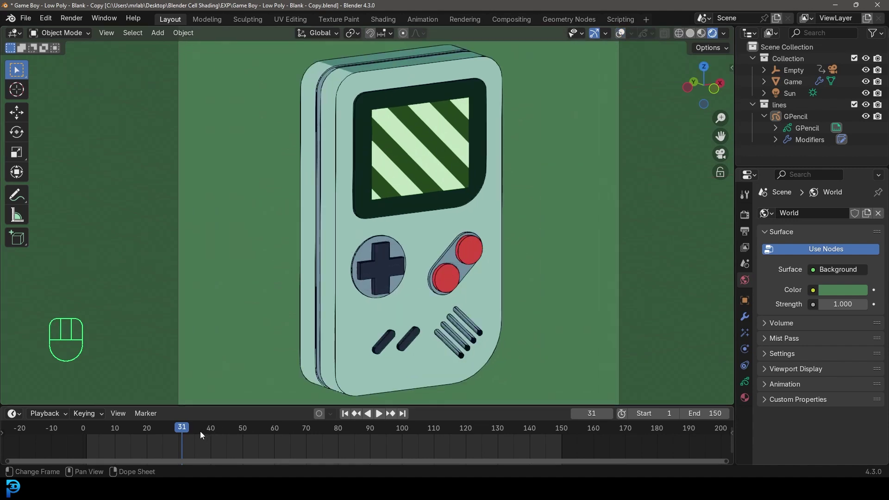
drag(200, 432, 83, 440)
key(space)
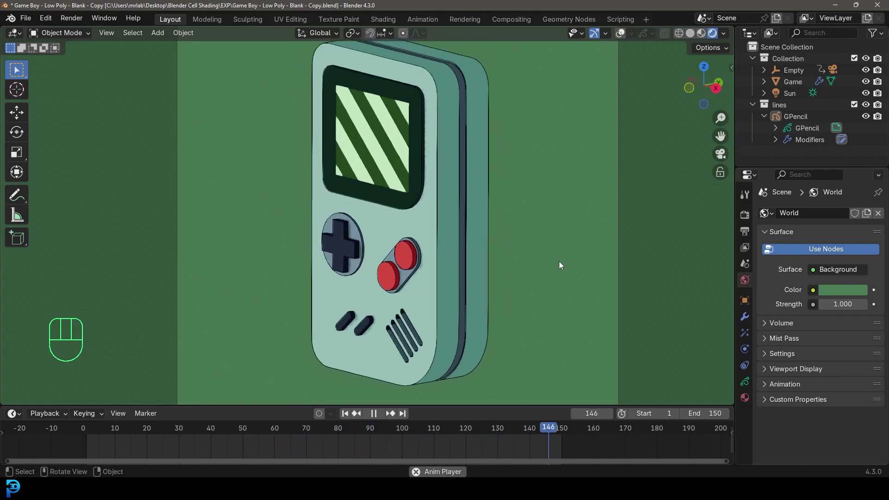
Step: Stop playback at frame 29 to examine the shading and outlines around the Game Boy's screen and buttons, and return to the first frame
key(space)
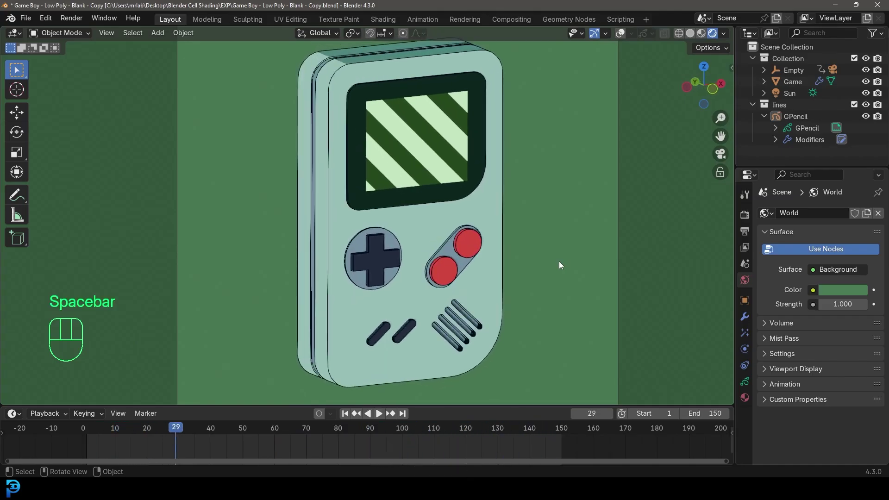
shift+middle_drag(445, 175, 449, 226)
scroll(449, 221, up, 3)
scroll(447, 57, down, 3)
scroll(343, 104, up, 3)
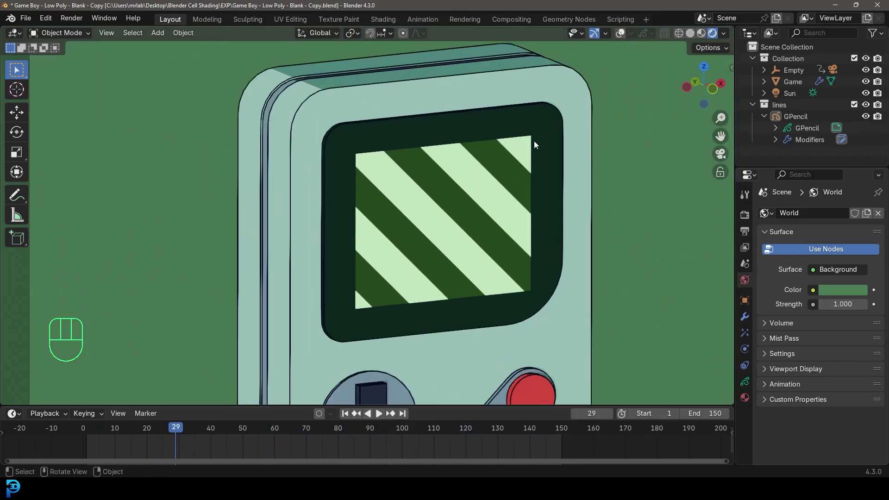
scroll(535, 222, down, 3)
shift+middle_drag(536, 306, 536, 248)
scroll(536, 253, up, 3)
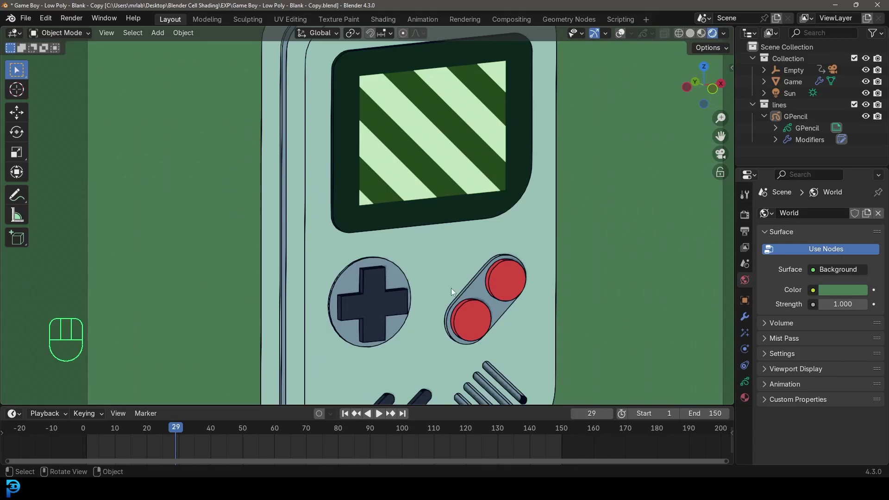
scroll(433, 225, down, 1)
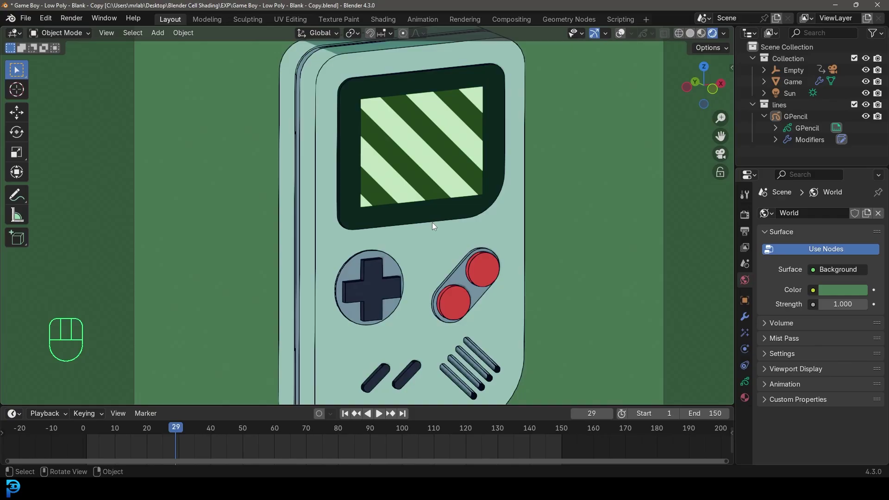
scroll(362, 200, down, 3)
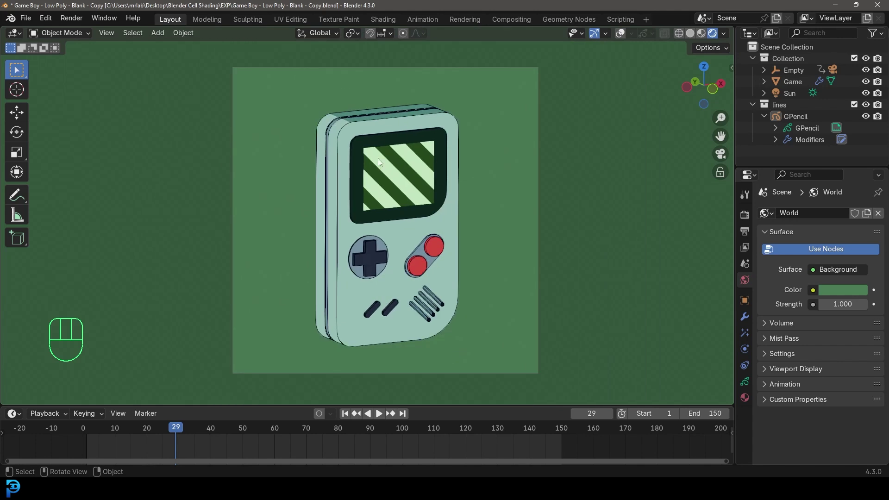
scroll(360, 196, up, 2)
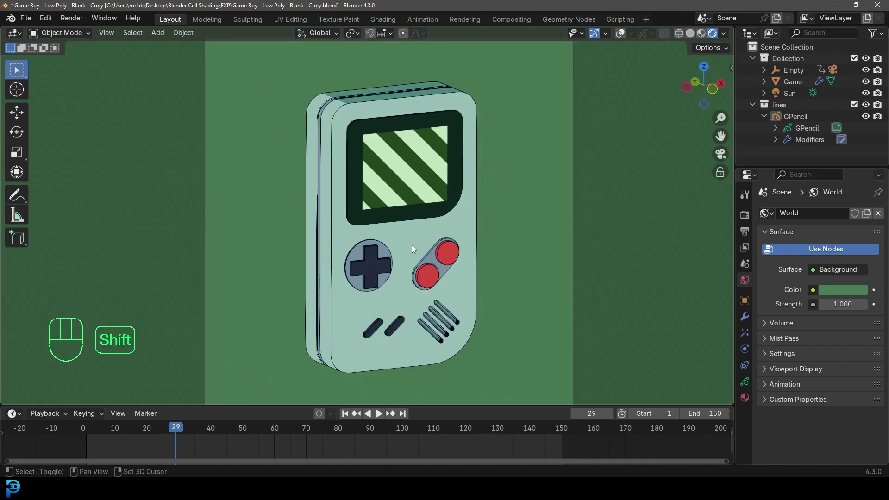
key(shift+Left)
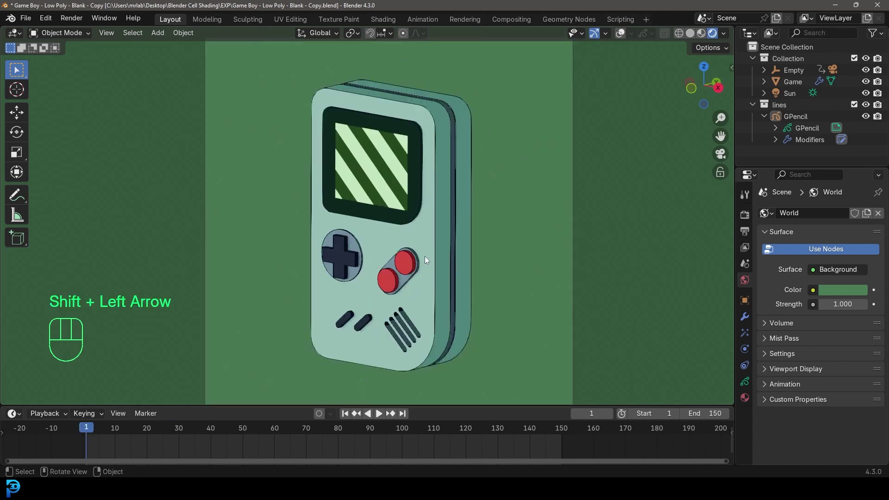